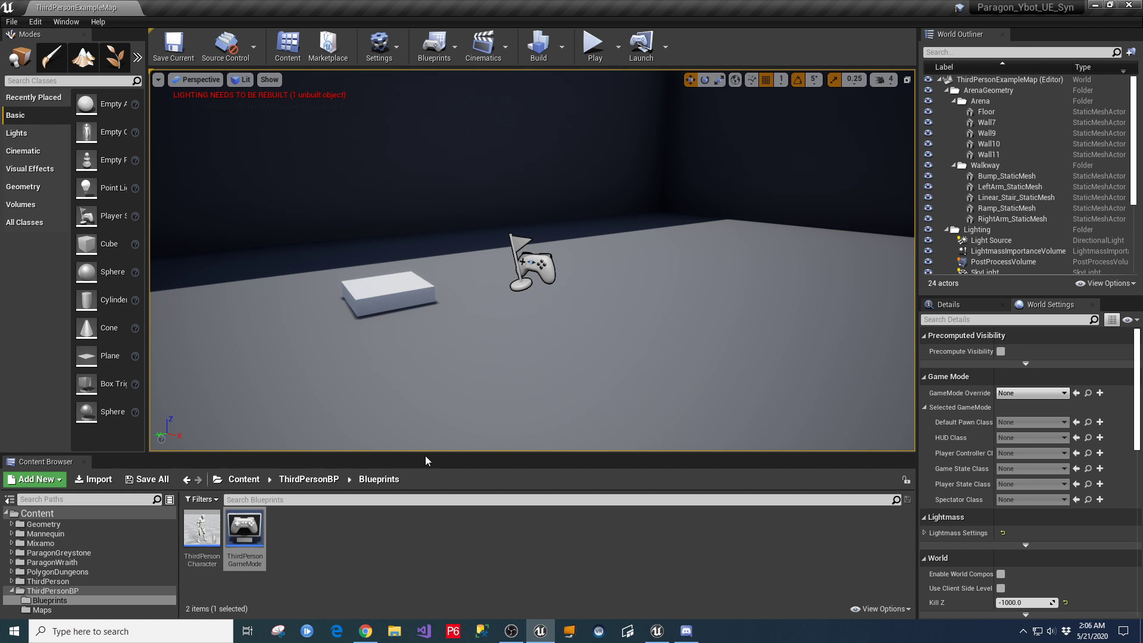
# - Check the class settings of the ThirdPersonGameMode blueprint, including its default pawn class, and close the blueprint
pyautogui.moveTo(425, 460); pyautogui.dragTo(426, 416)
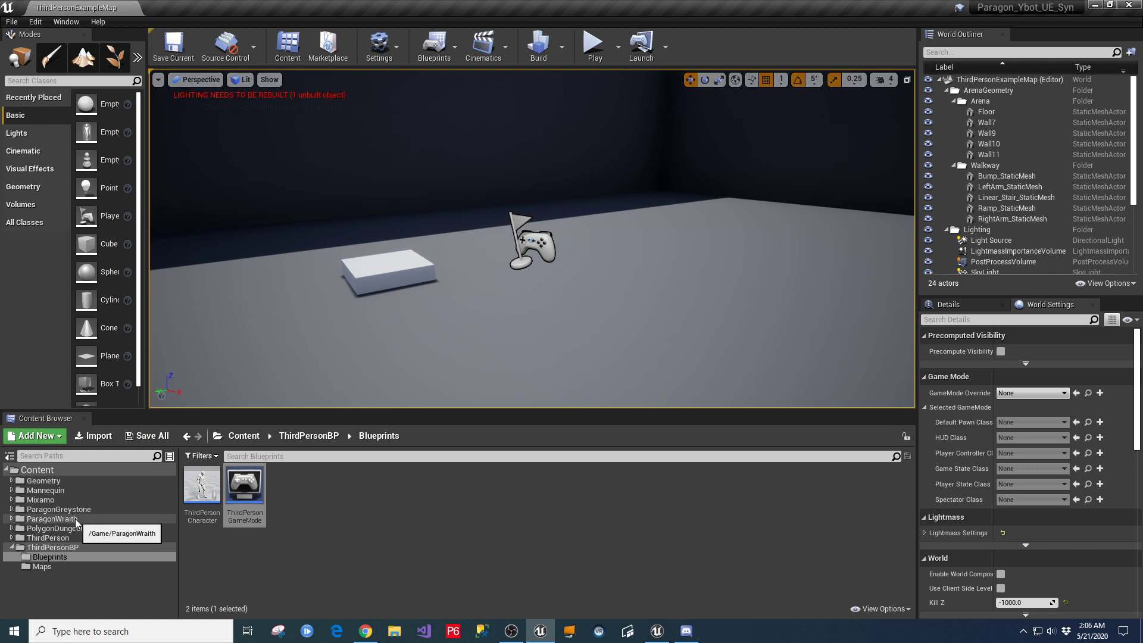
pyautogui.doubleClick(244, 494)
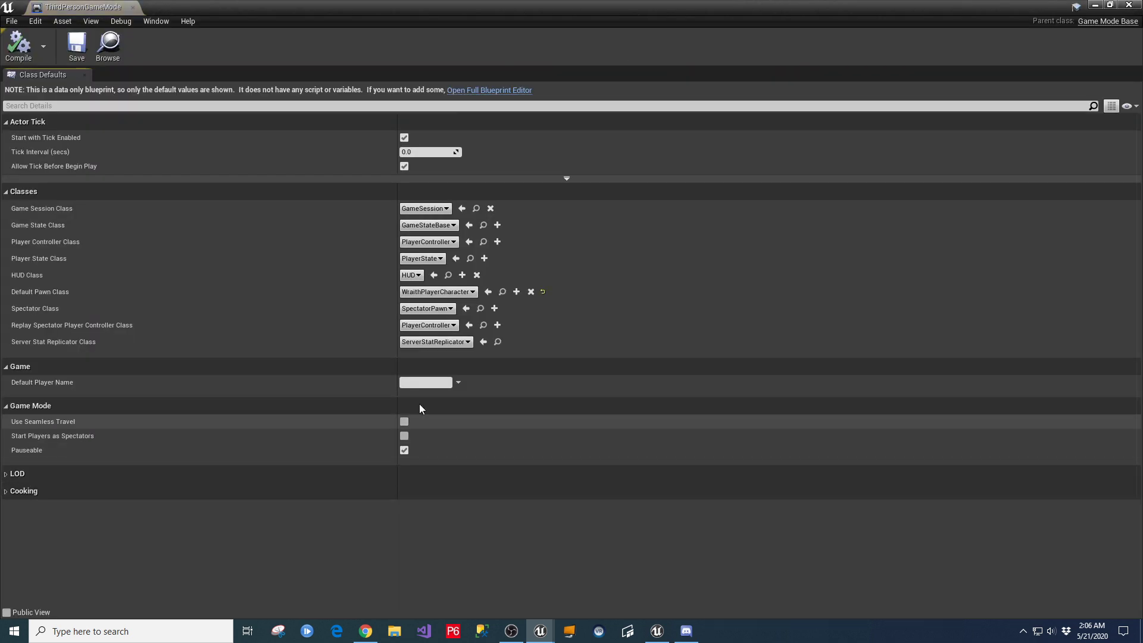
pyautogui.click(132, 7)
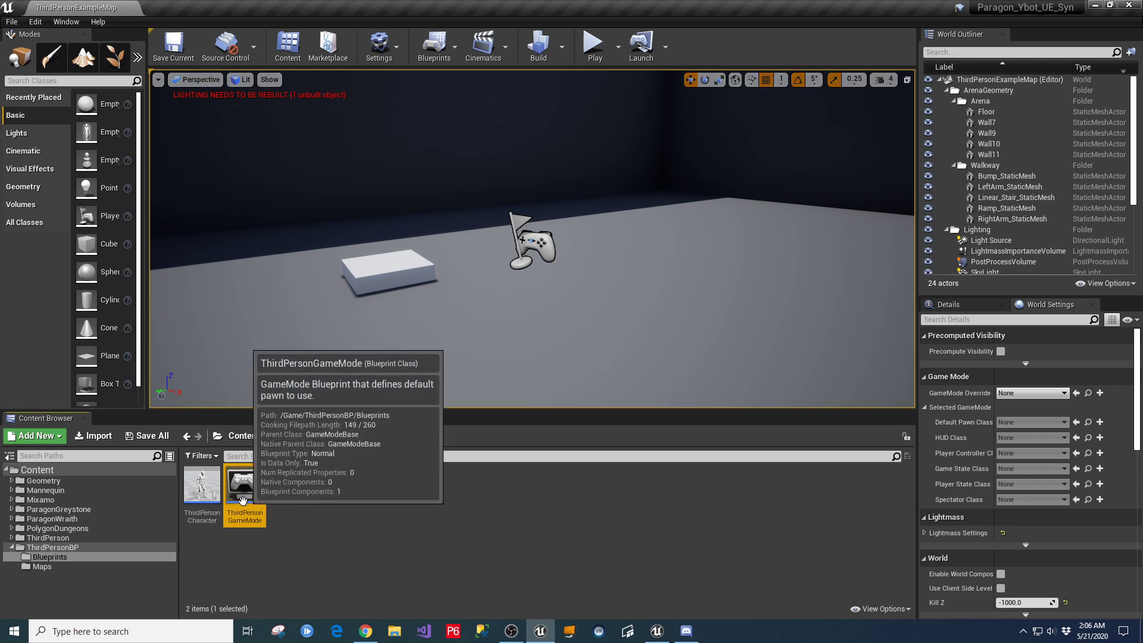
# - Play the level in the editor with an enlarged viewport to inspect the Wraith character and its gun, and stop the session
pyautogui.click(594, 42)
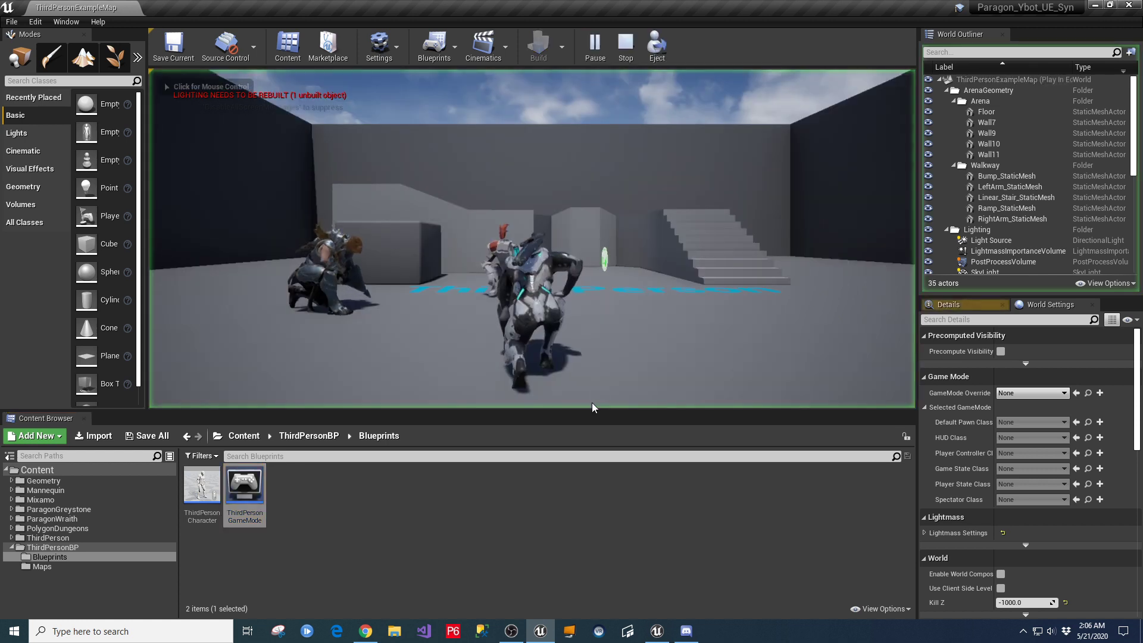
pyautogui.moveTo(598, 413); pyautogui.dragTo(598, 485)
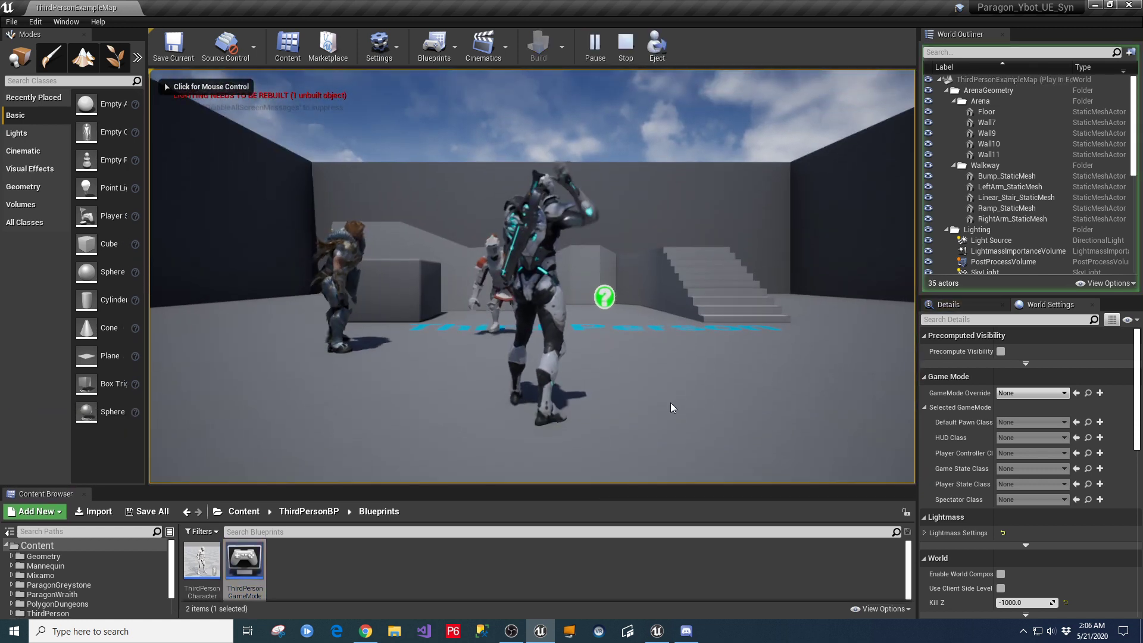
pyautogui.click(709, 369)
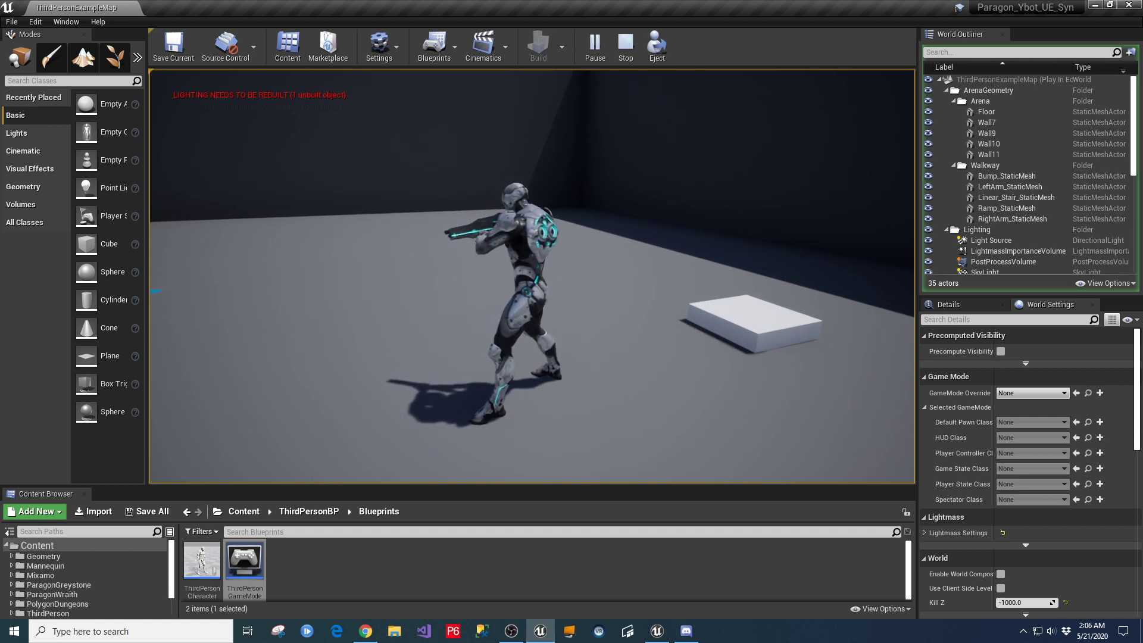
pyautogui.press('Escape')
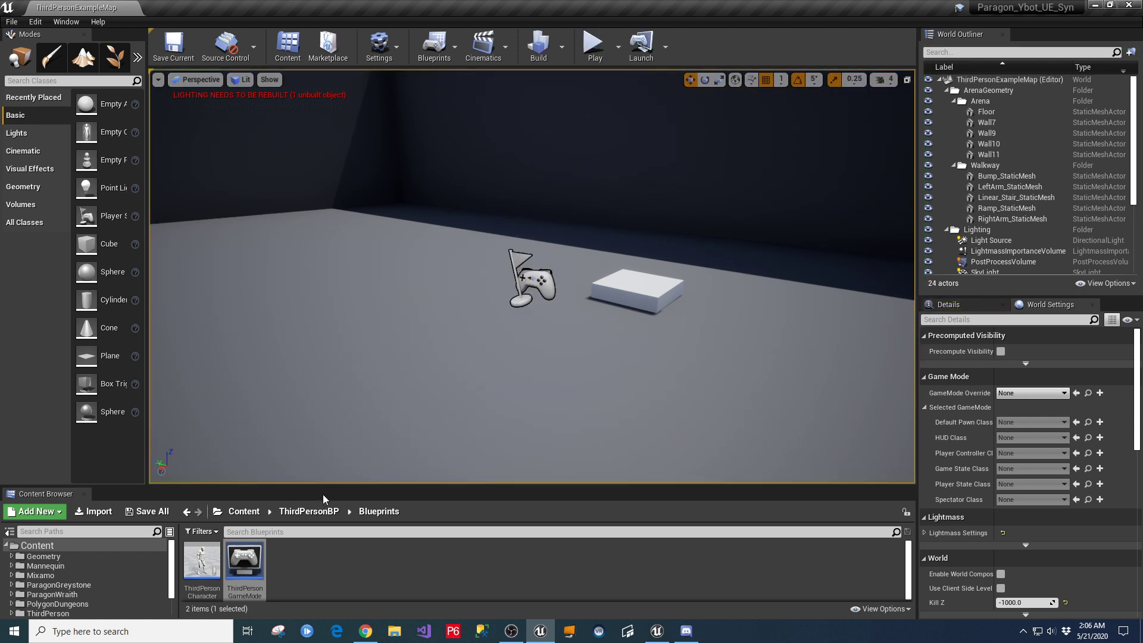
# - Enlarge the content browser area and go to the Wraith folder under ParagonWraith, Characters, Heroes
pyautogui.moveTo(330, 489); pyautogui.dragTo(335, 443)
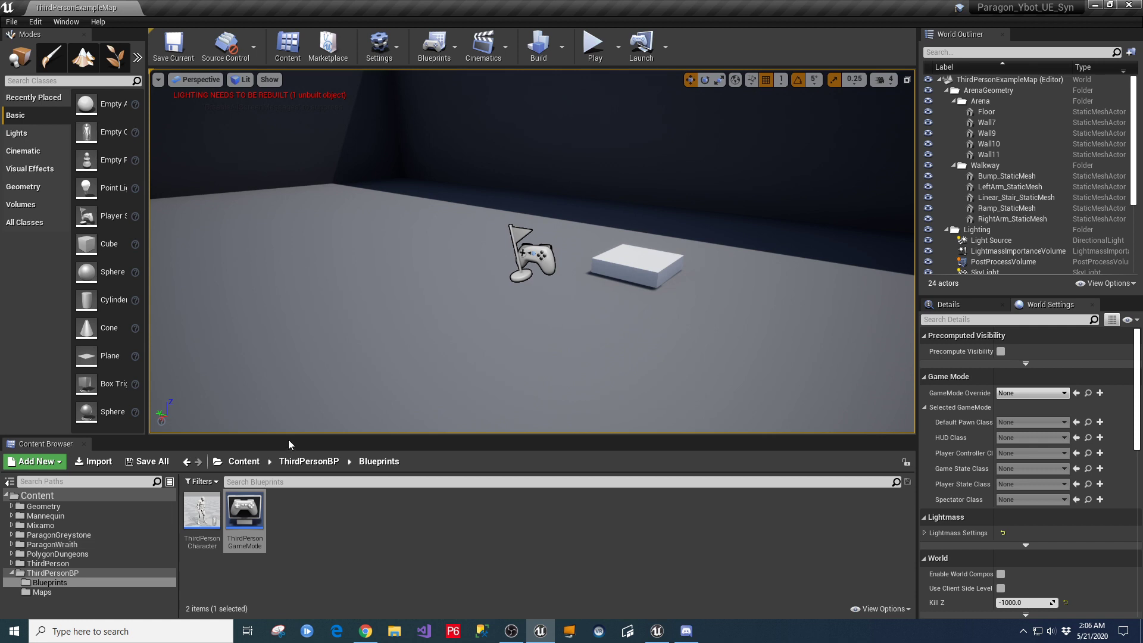
pyautogui.moveTo(290, 443); pyautogui.dragTo(286, 391)
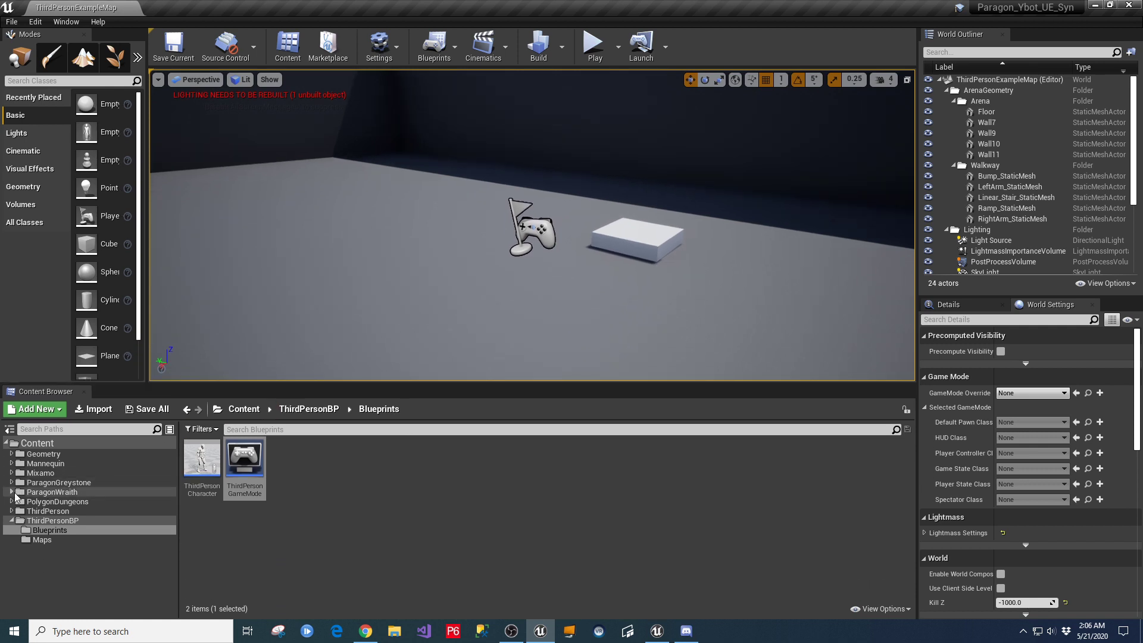
pyautogui.click(12, 492)
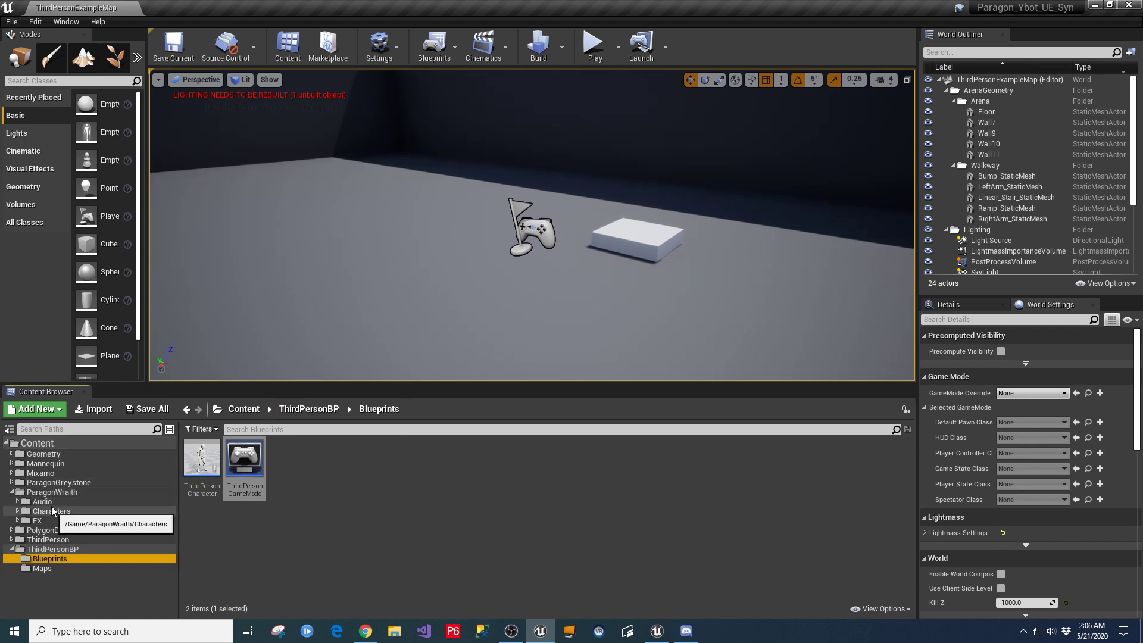
pyautogui.click(60, 511)
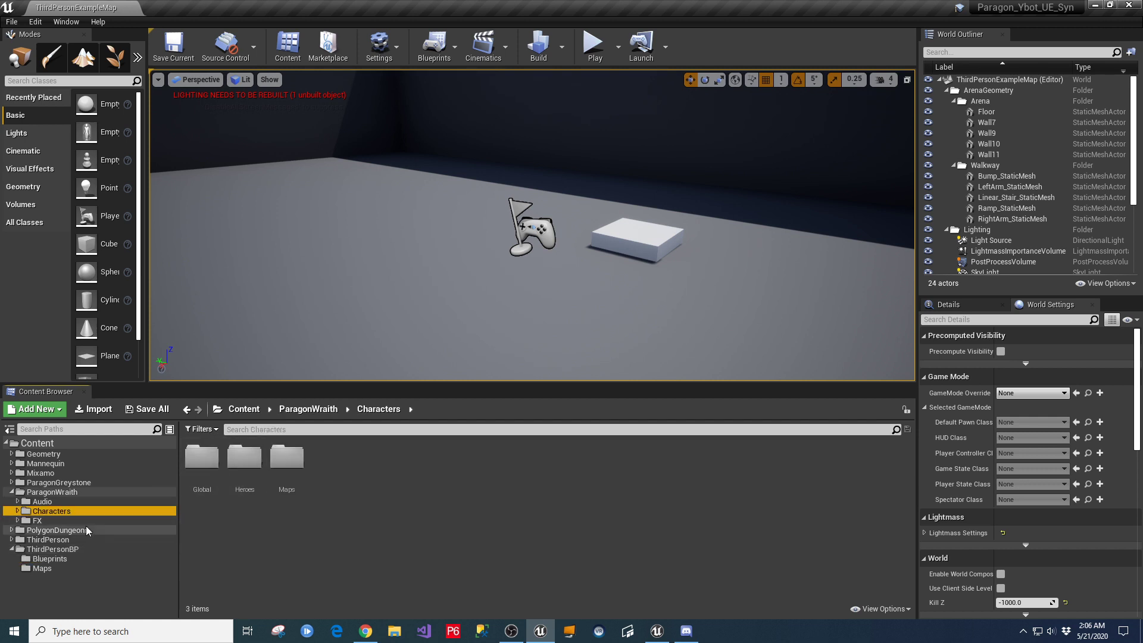
pyautogui.click(17, 510)
pyautogui.click(50, 530)
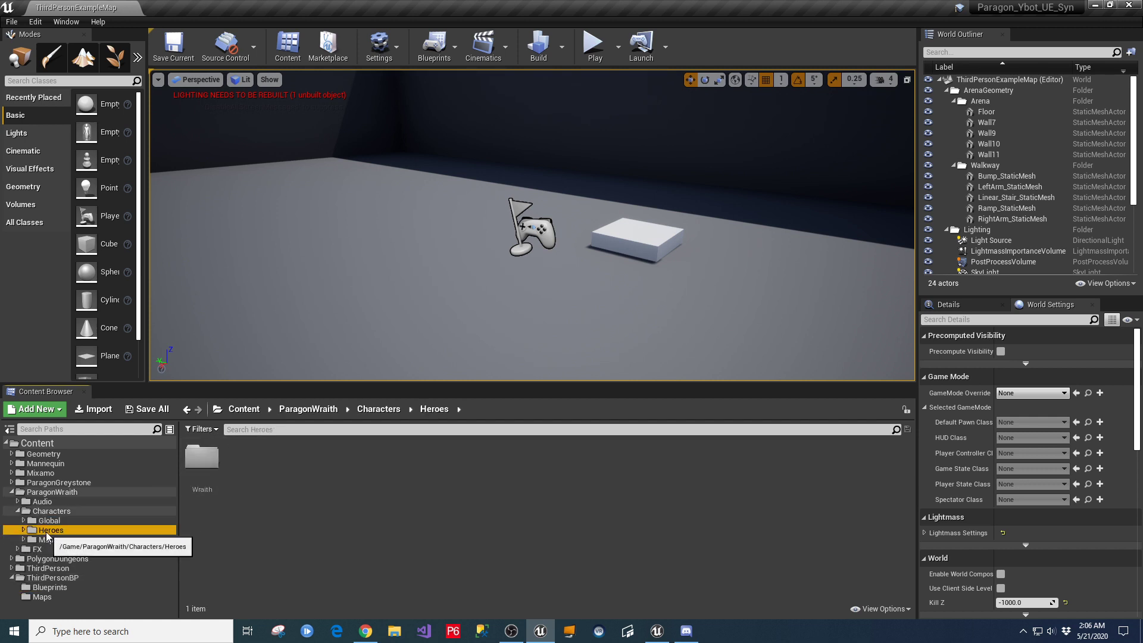
pyautogui.doubleClick(201, 461)
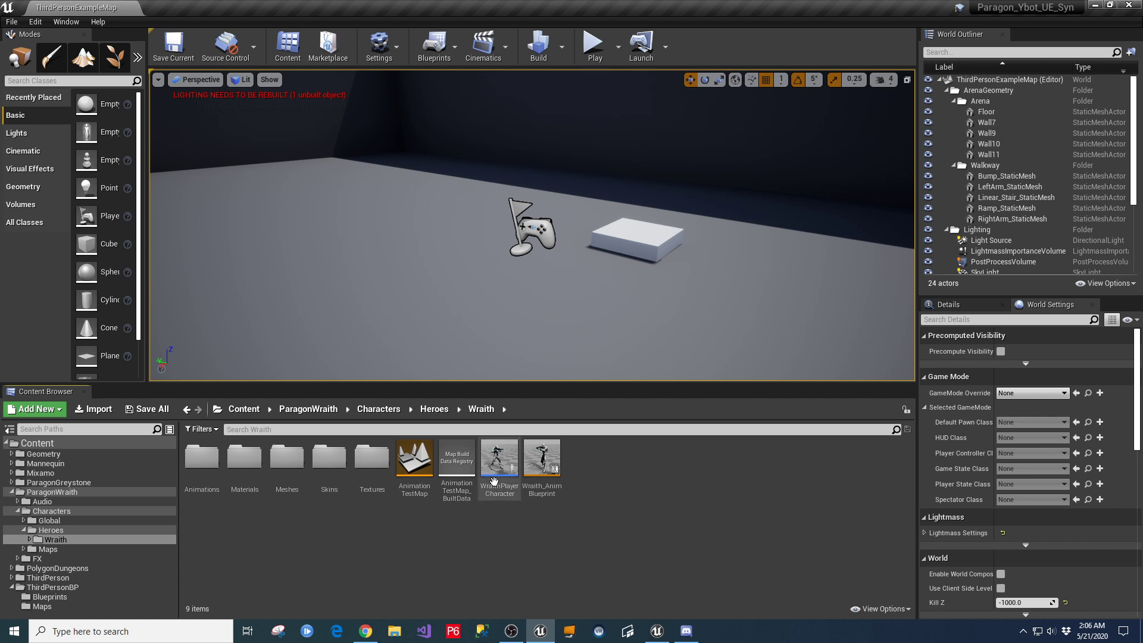
# - Open the WraithPlayerCharacter blueprint and show its inherited Mesh component in the blueprint's 3D view
pyautogui.click(494, 481)
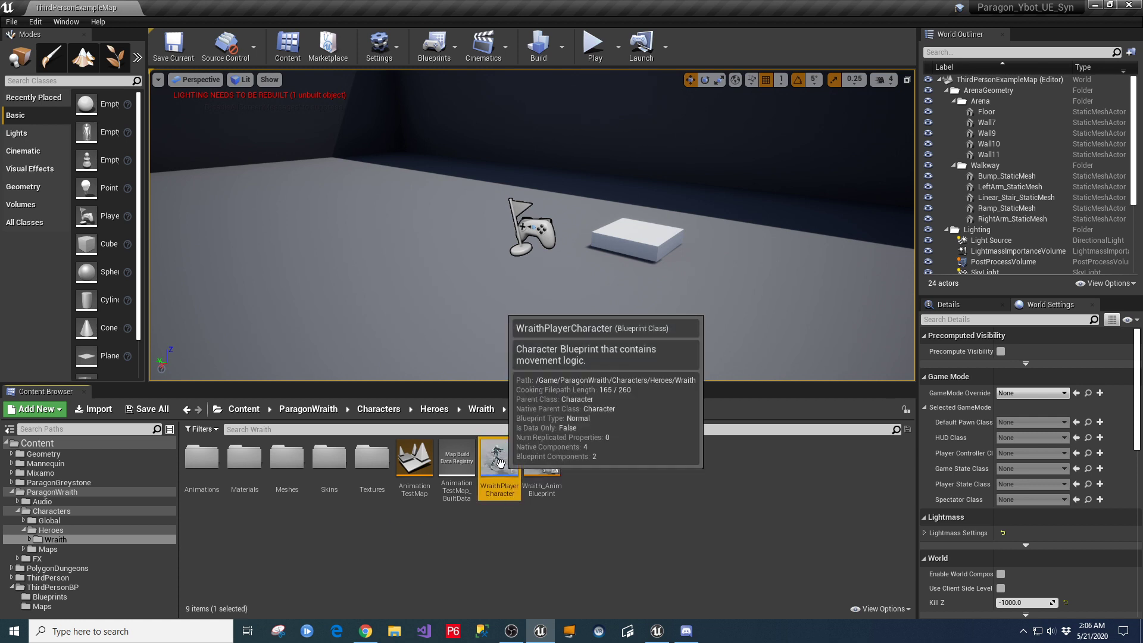
pyautogui.doubleClick(499, 463)
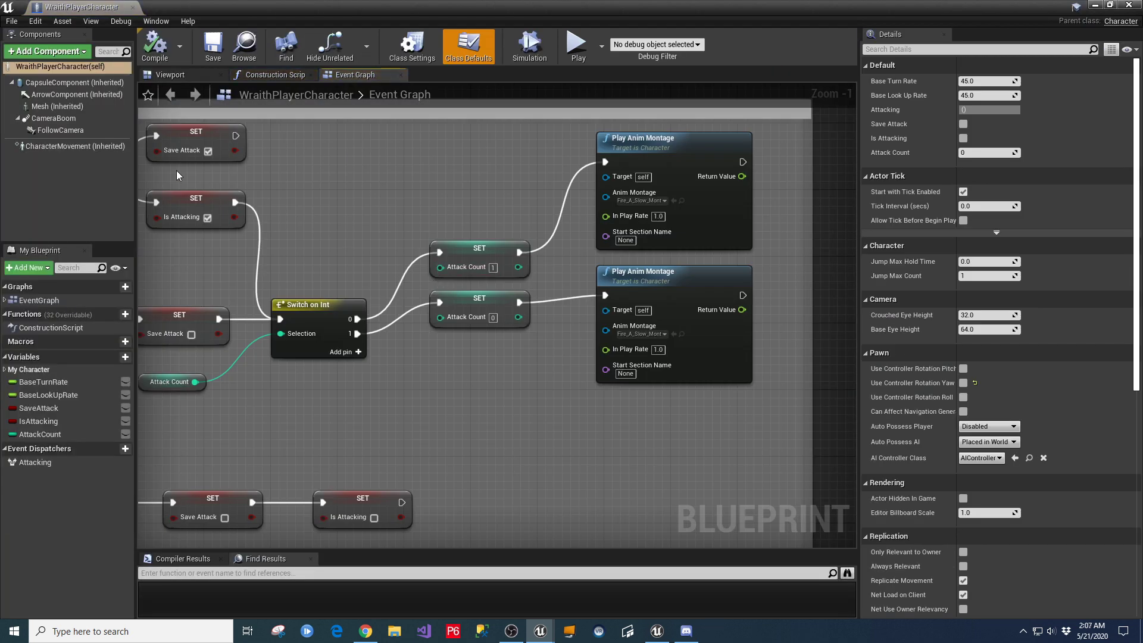
pyautogui.click(54, 106)
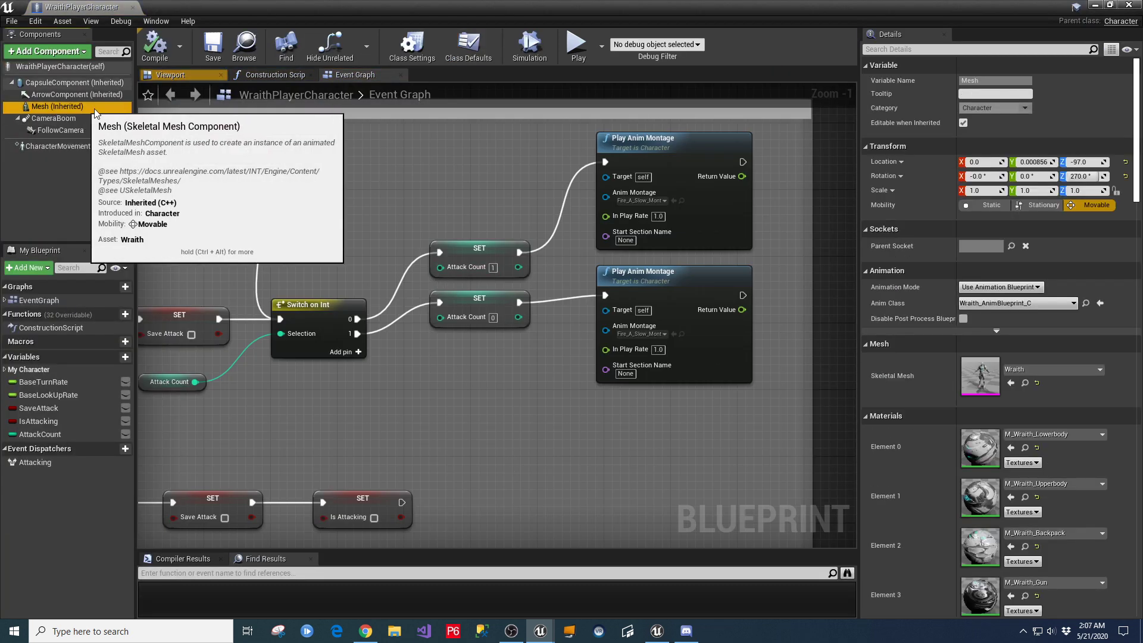
pyautogui.click(170, 75)
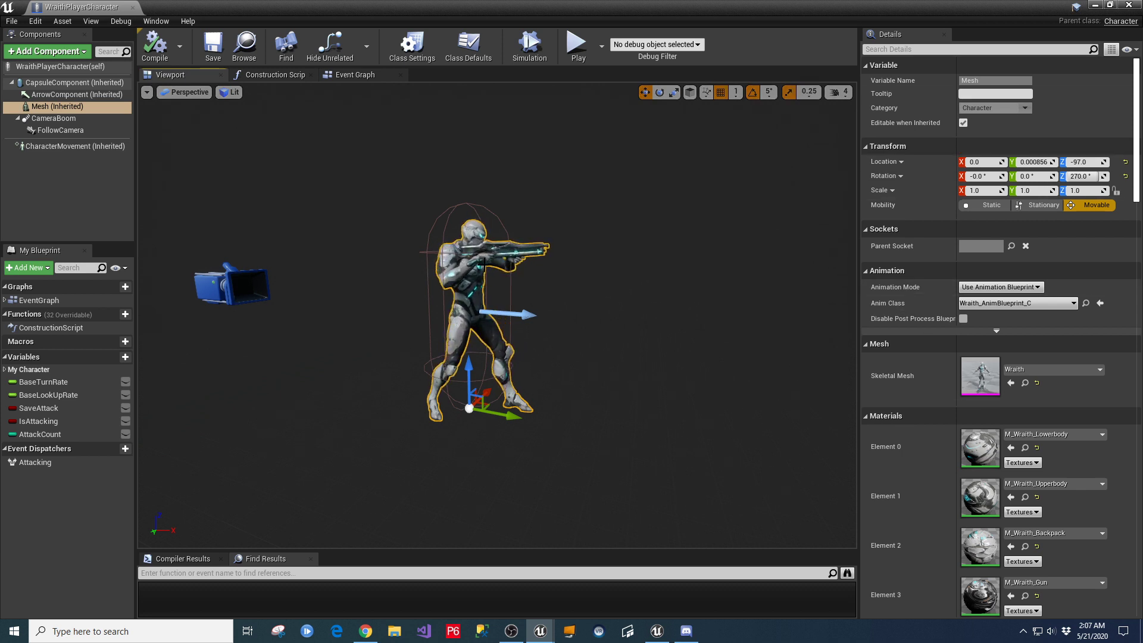
# - Locate the mesh's Element 3 material, M_Wraith_Gun, among the project assets and open it for editing
pyautogui.scroll(-5, 1122, 154)
pyautogui.scroll(-4, 889, 366)
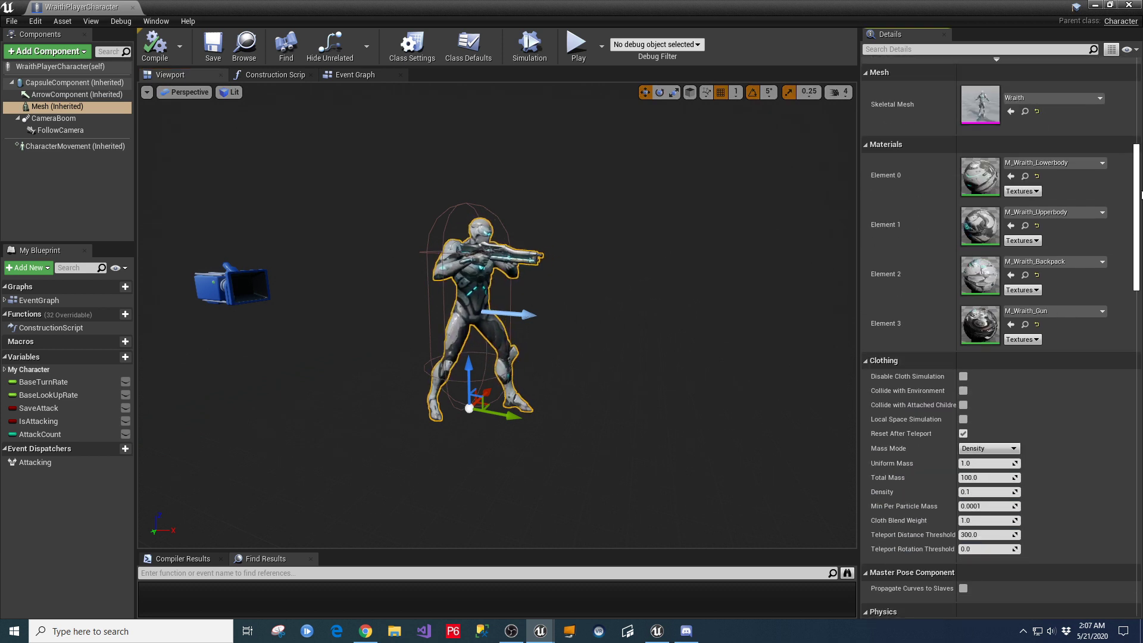
pyautogui.scroll(4, 889, 366)
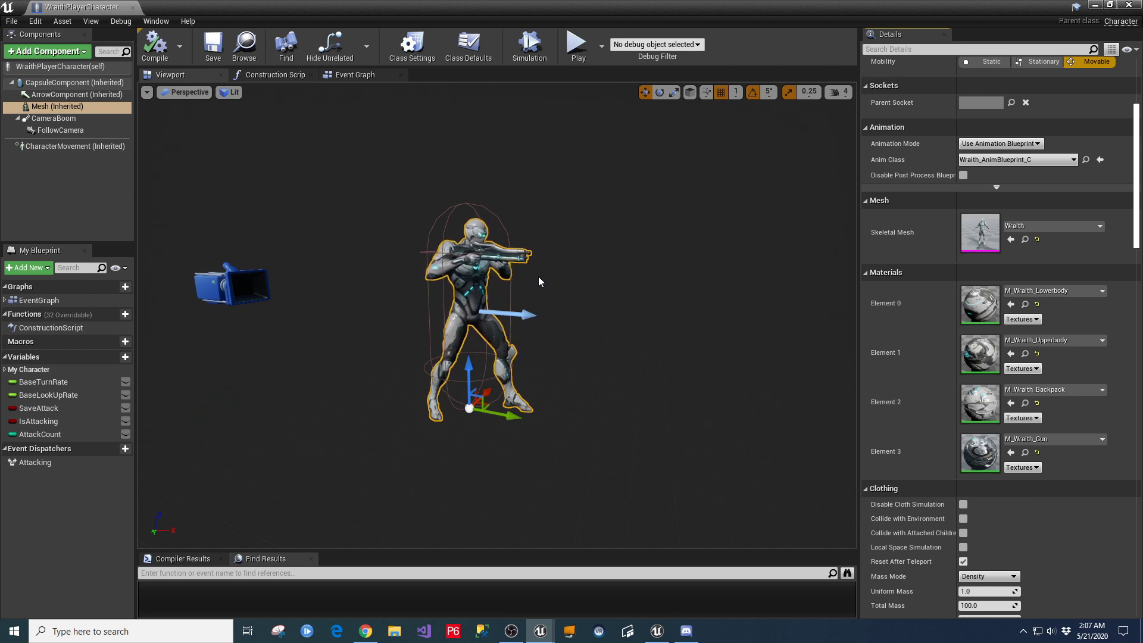
pyautogui.click(1025, 452)
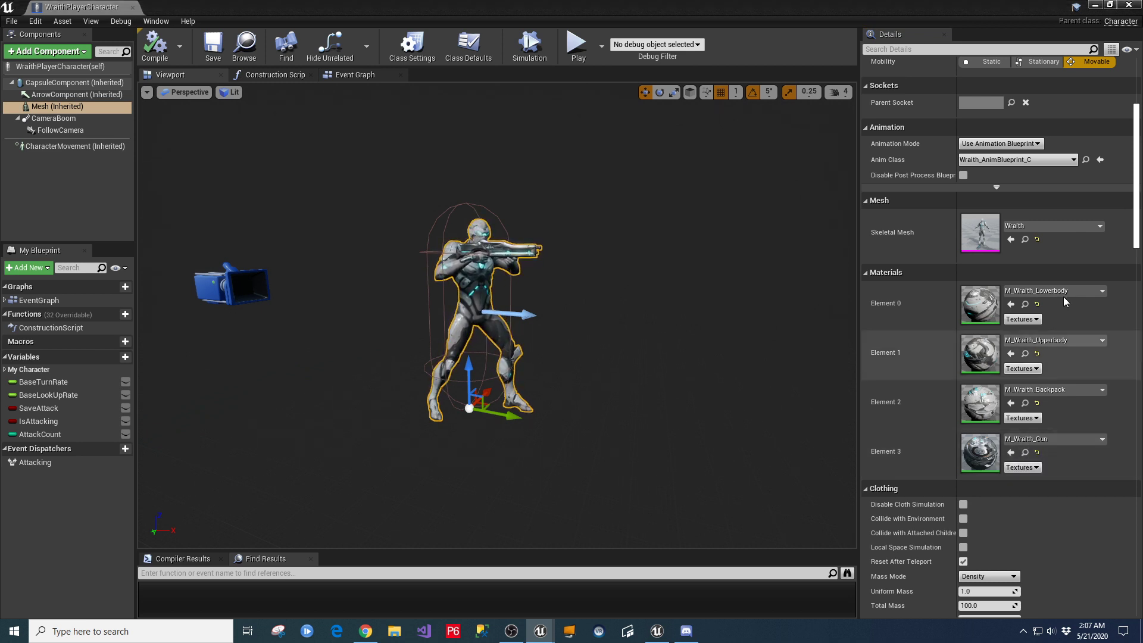
pyautogui.click(1094, 6)
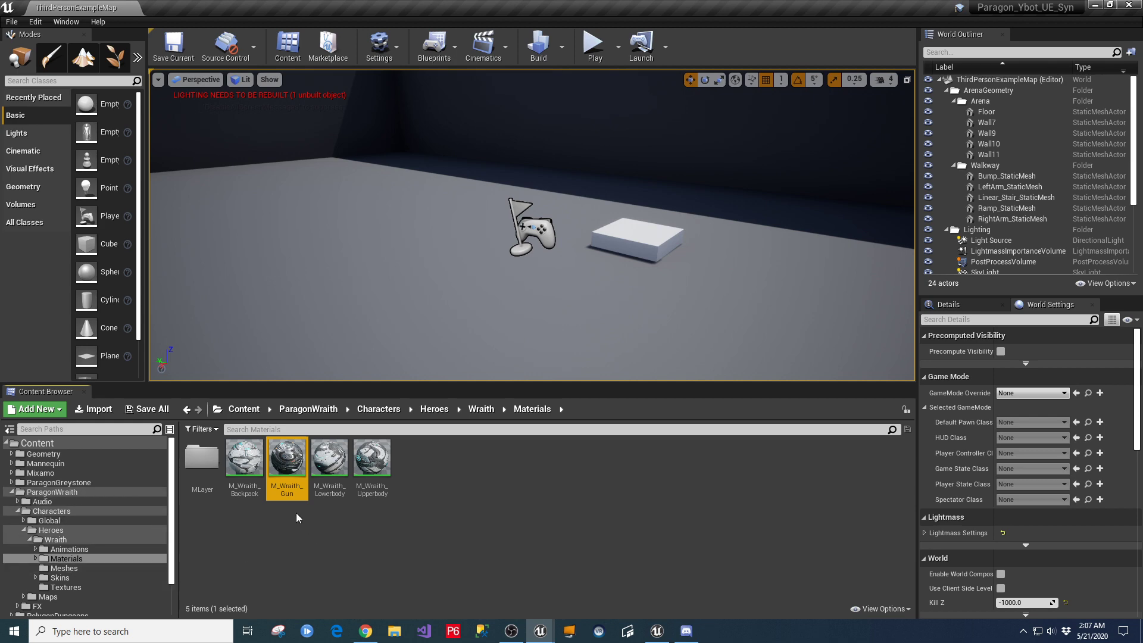
pyautogui.doubleClick(296, 467)
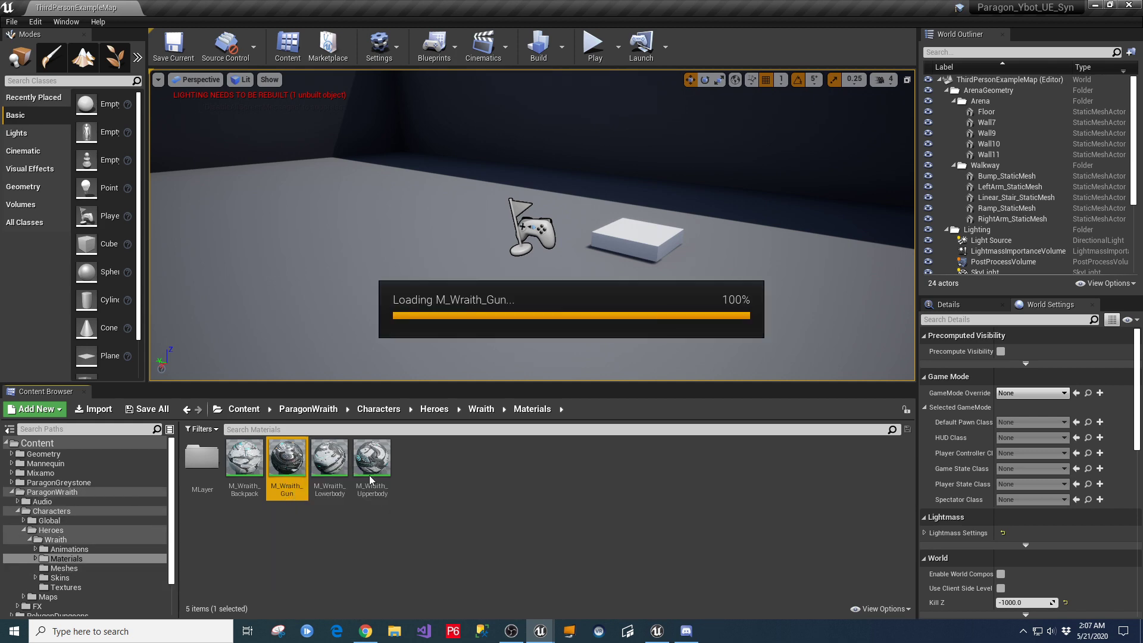
# - Widen the graph area and examine the whole M_Wraith_Gun node network, including the rubber, Gun2 and GunMinmat groups
pyautogui.scroll(-10, 736, 449)
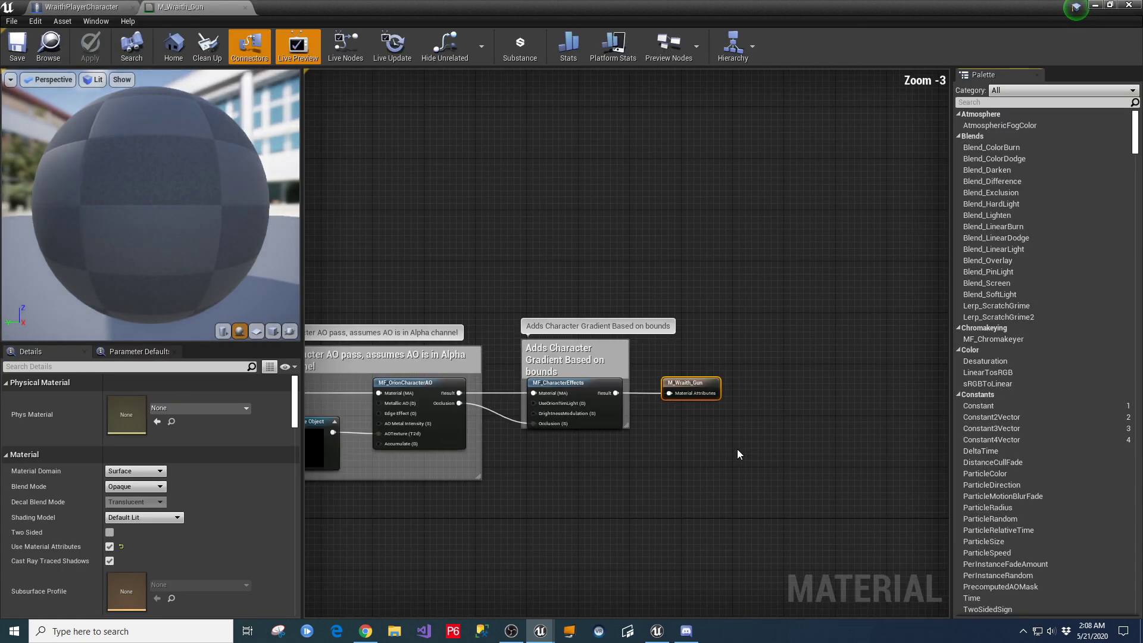
pyautogui.scroll(-3, 740, 445)
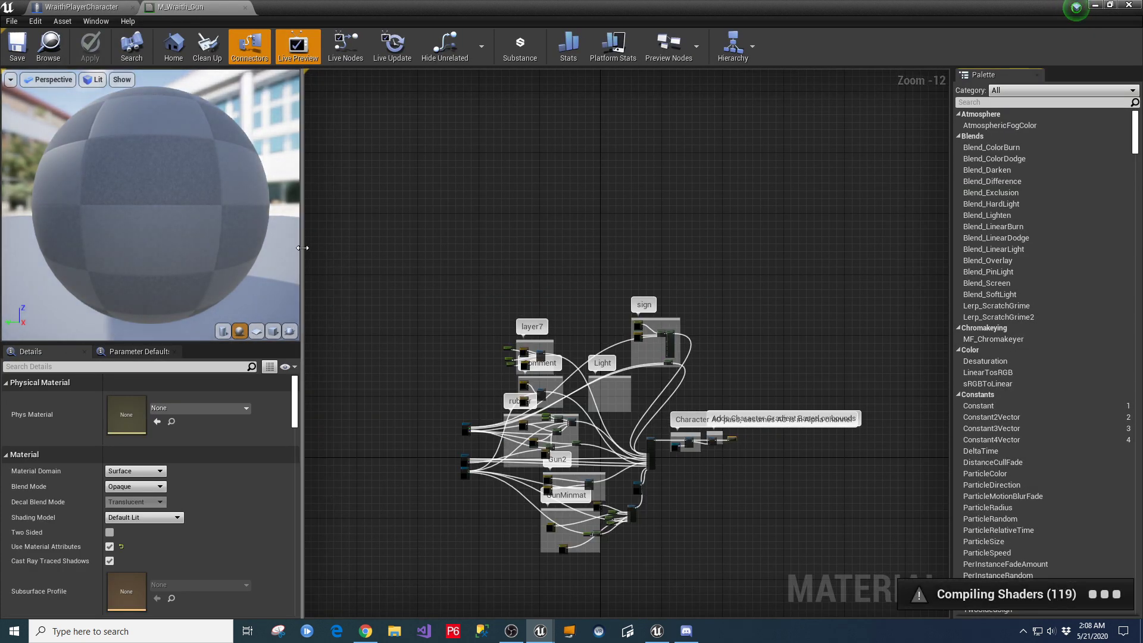
pyautogui.moveTo(302, 250); pyautogui.dragTo(94, 279)
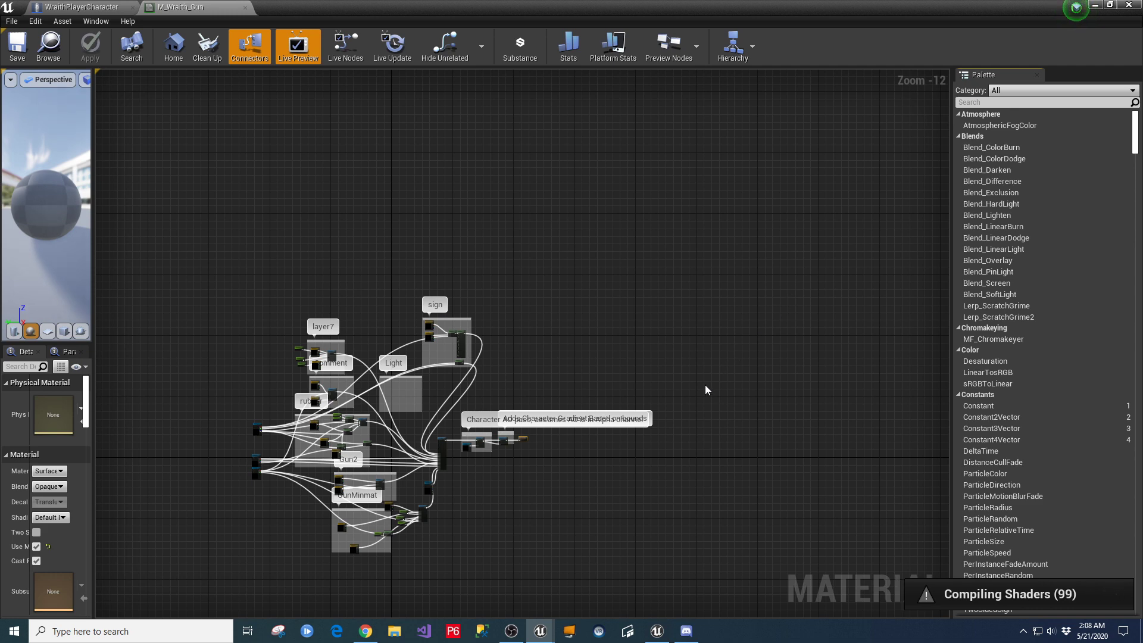
pyautogui.moveTo(623, 472); pyautogui.dragTo(729, 350, button='right')
pyautogui.scroll(3, 728, 348)
pyautogui.moveTo(562, 359); pyautogui.dragTo(745, 376, button='right')
pyautogui.scroll(1, 736, 377)
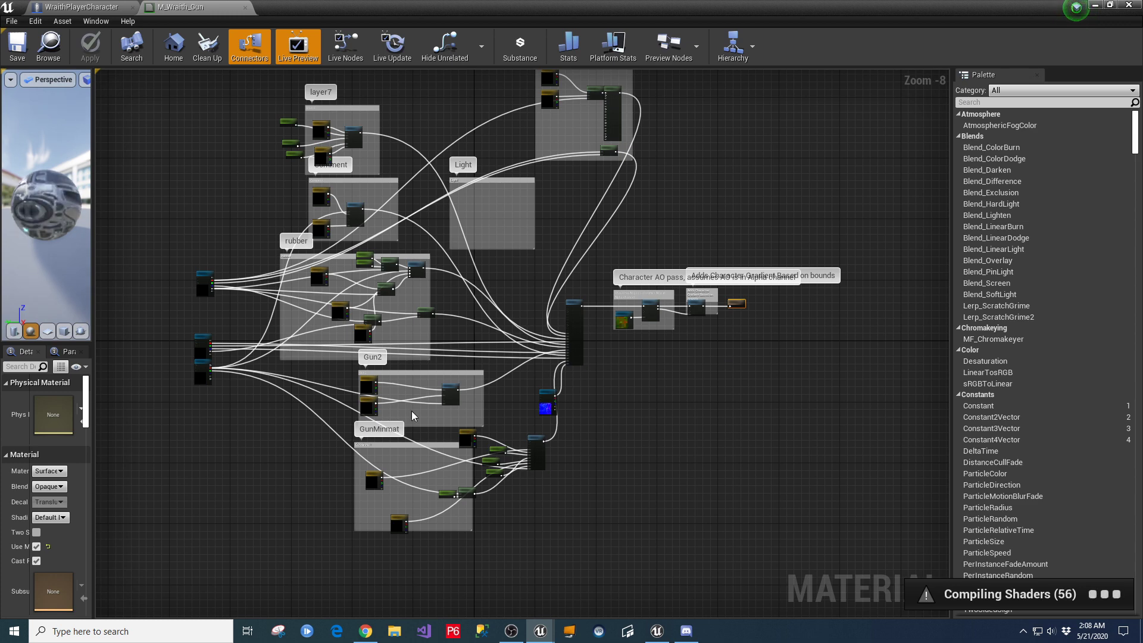
pyautogui.moveTo(642, 412); pyautogui.dragTo(643, 469, button='right')
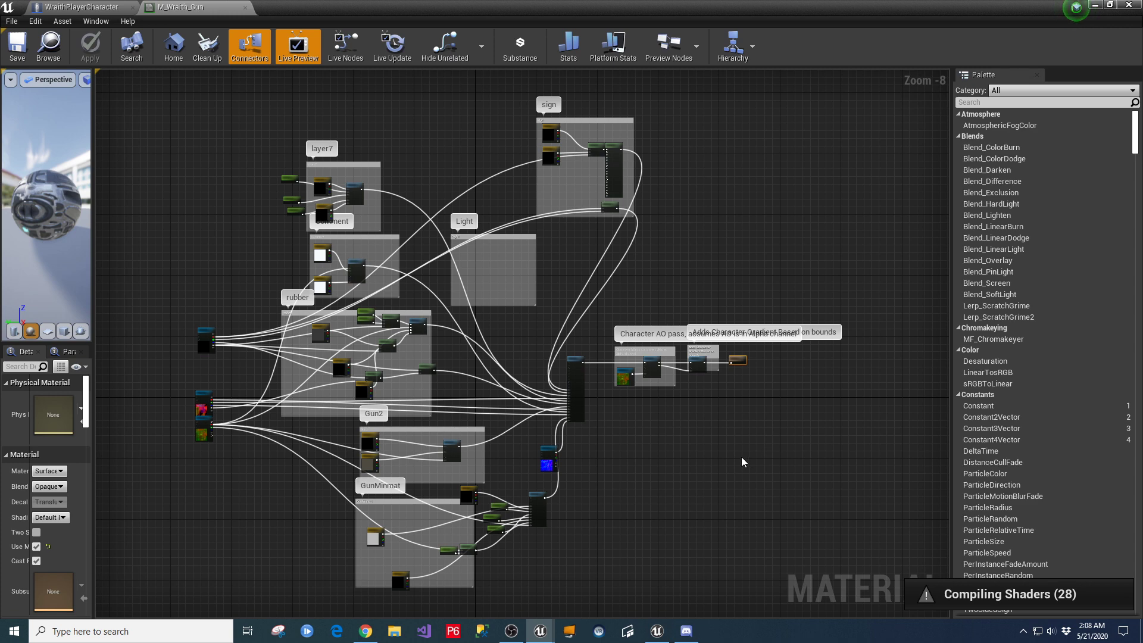
# - Break the link from MF_CharacterEffects to the M_Wraith_Gun output node and move the output node below the group
pyautogui.scroll(2, 751, 478)
pyautogui.scroll(3, 698, 354)
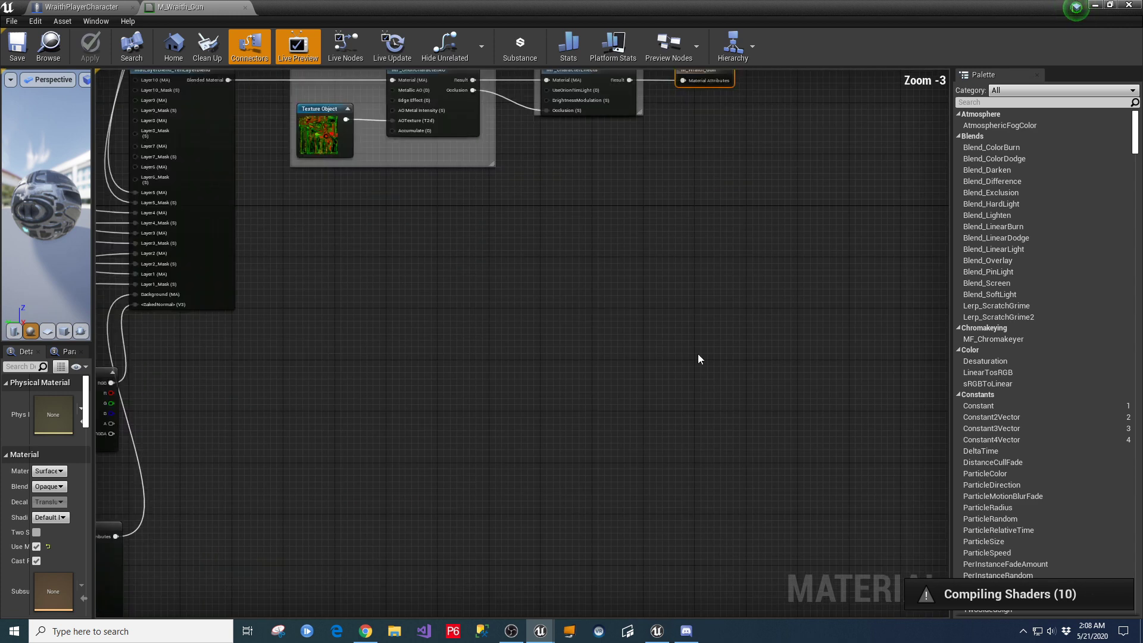
pyautogui.moveTo(686, 203); pyautogui.dragTo(669, 474, button='right')
pyautogui.scroll(3, 674, 474)
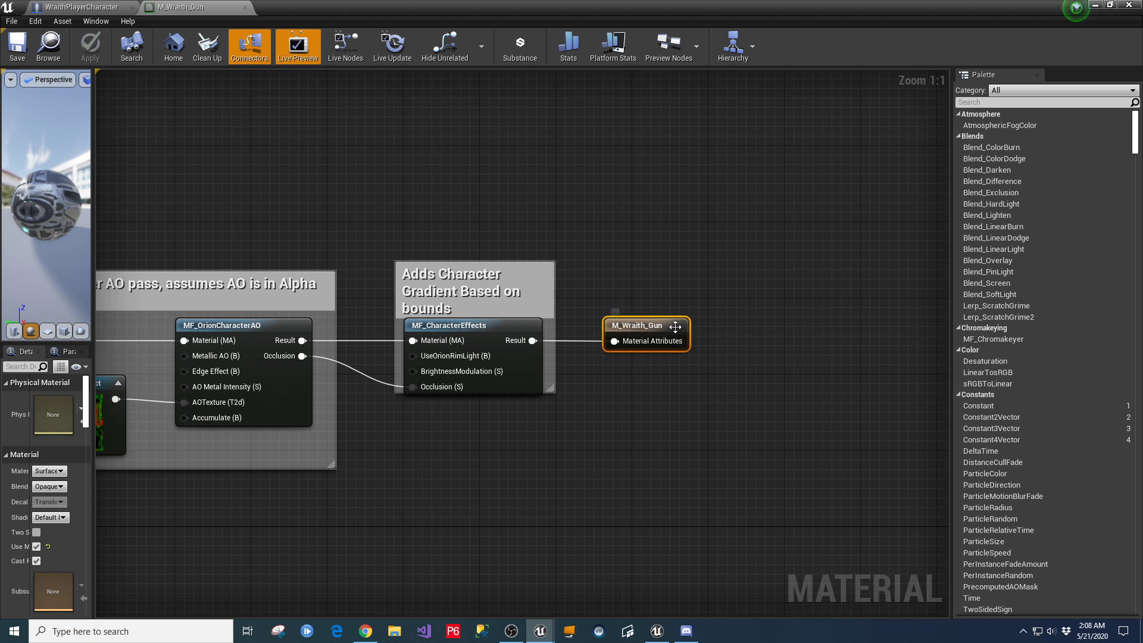
pyautogui.doubleClick(571, 343)
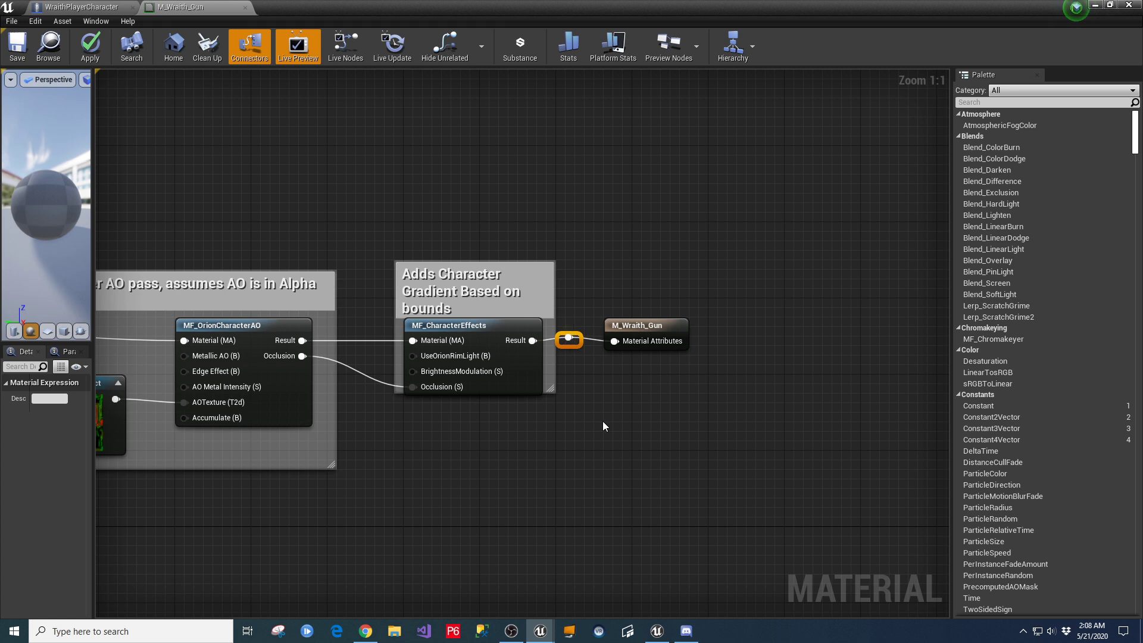
pyautogui.press('Delete')
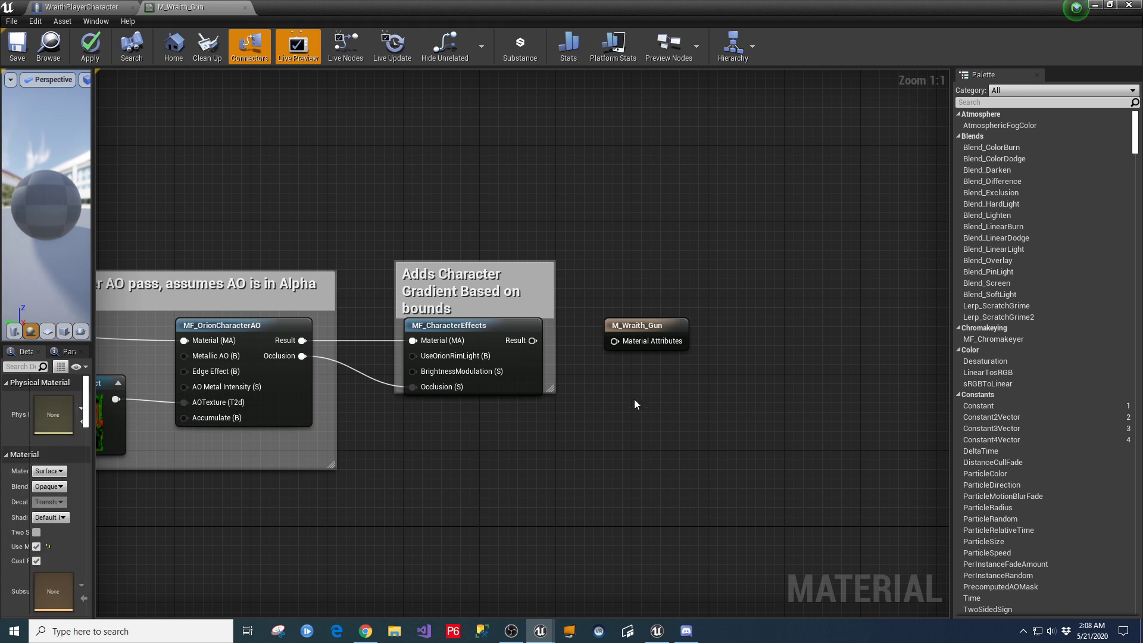
pyautogui.moveTo(656, 331); pyautogui.dragTo(657, 445)
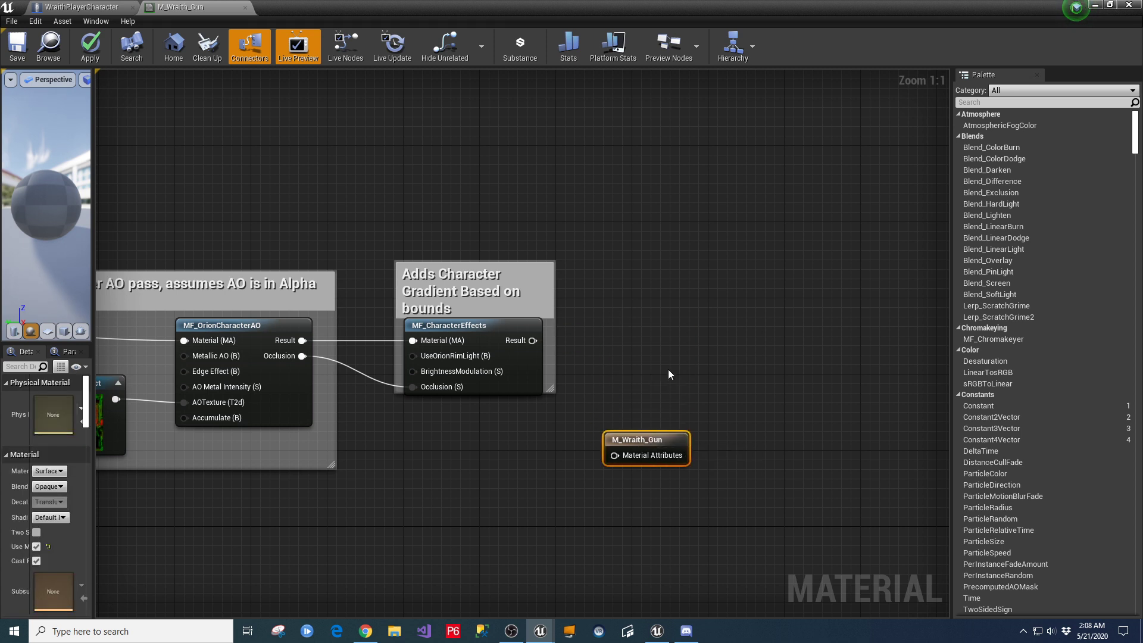
# - Examine the whole M_Wraith_Gun node network, from the layer groups through MatLayerBlend_TenLayerBlend to the disconnected output node
pyautogui.scroll(-3, 722, 368)
pyautogui.moveTo(572, 366); pyautogui.dragTo(777, 276, button='right')
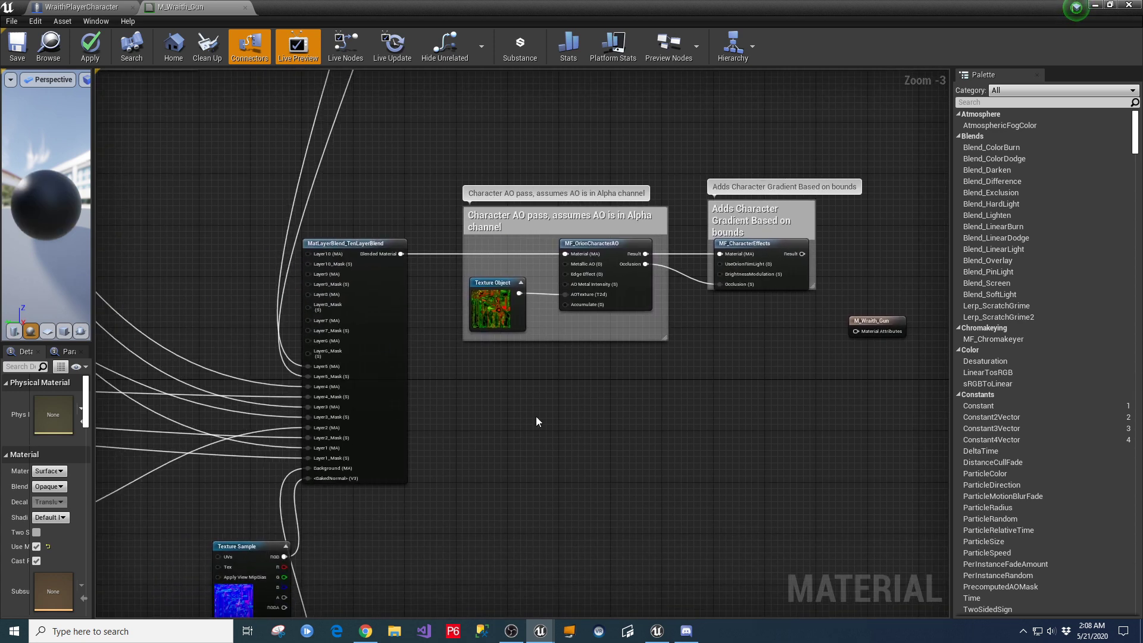
pyautogui.scroll(-5, 584, 407)
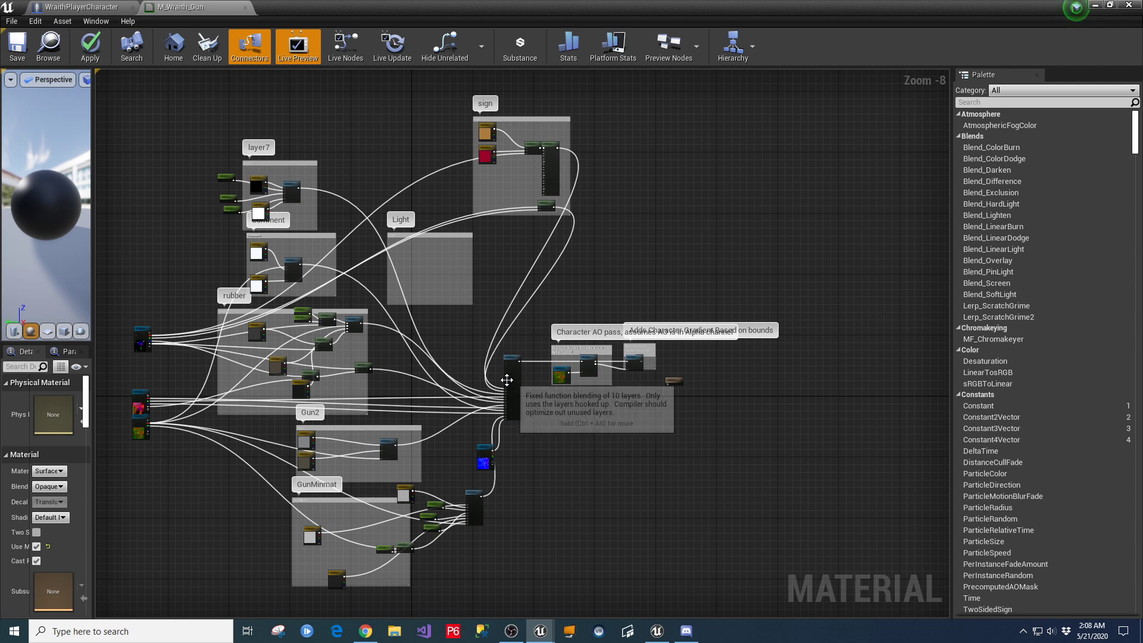
pyautogui.scroll(2, 677, 459)
pyautogui.moveTo(651, 455); pyautogui.dragTo(755, 336, button='right')
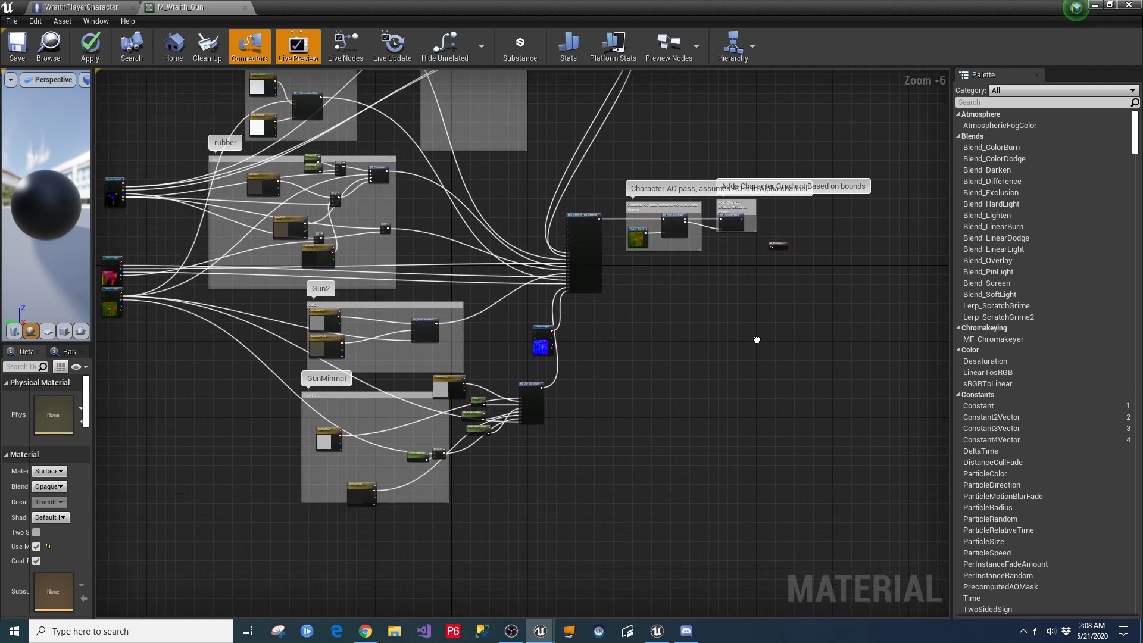
pyautogui.scroll(4, 778, 319)
pyautogui.moveTo(815, 206); pyautogui.dragTo(737, 350, button='right')
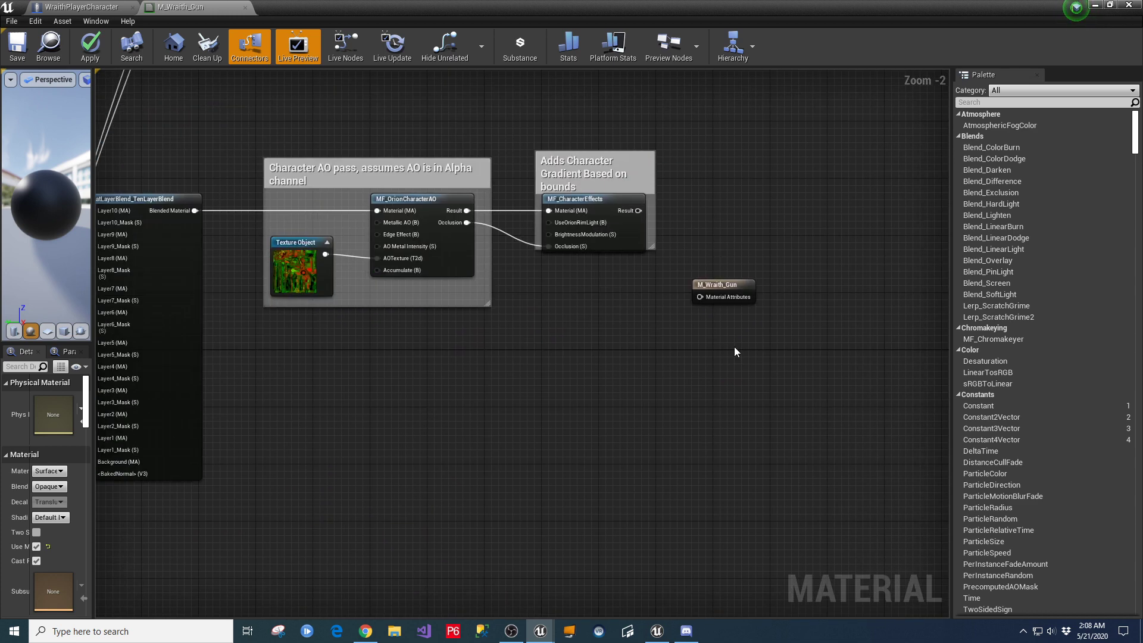
pyautogui.scroll(2, 738, 350)
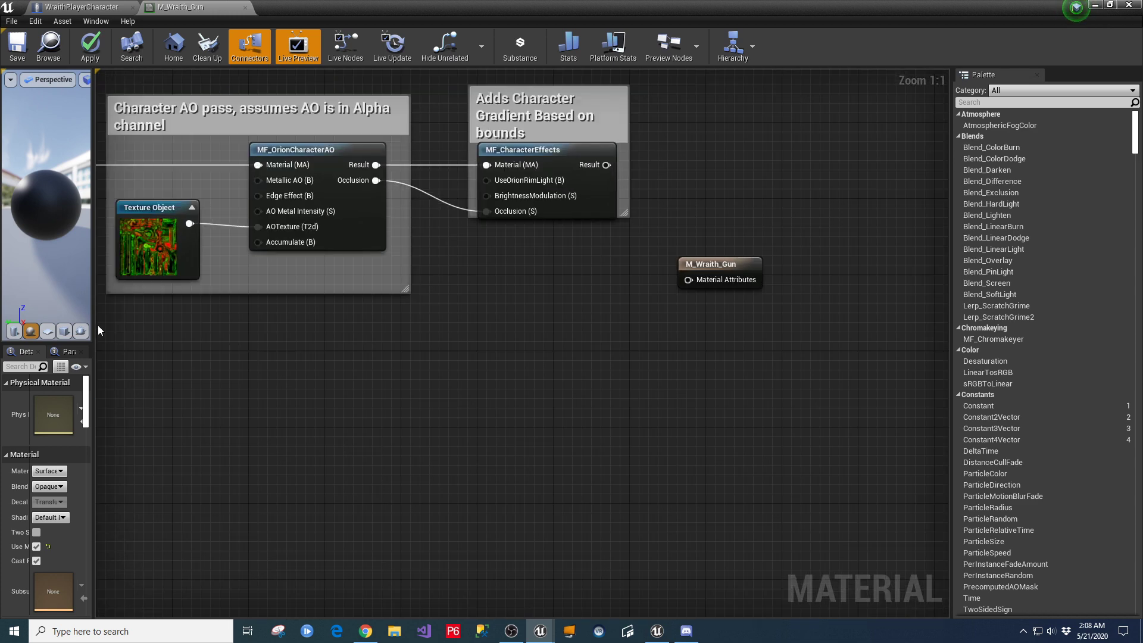
# - Widen the material's preview and details area and set the Blend Mode to Translucent
pyautogui.moveTo(94, 324); pyautogui.dragTo(325, 324)
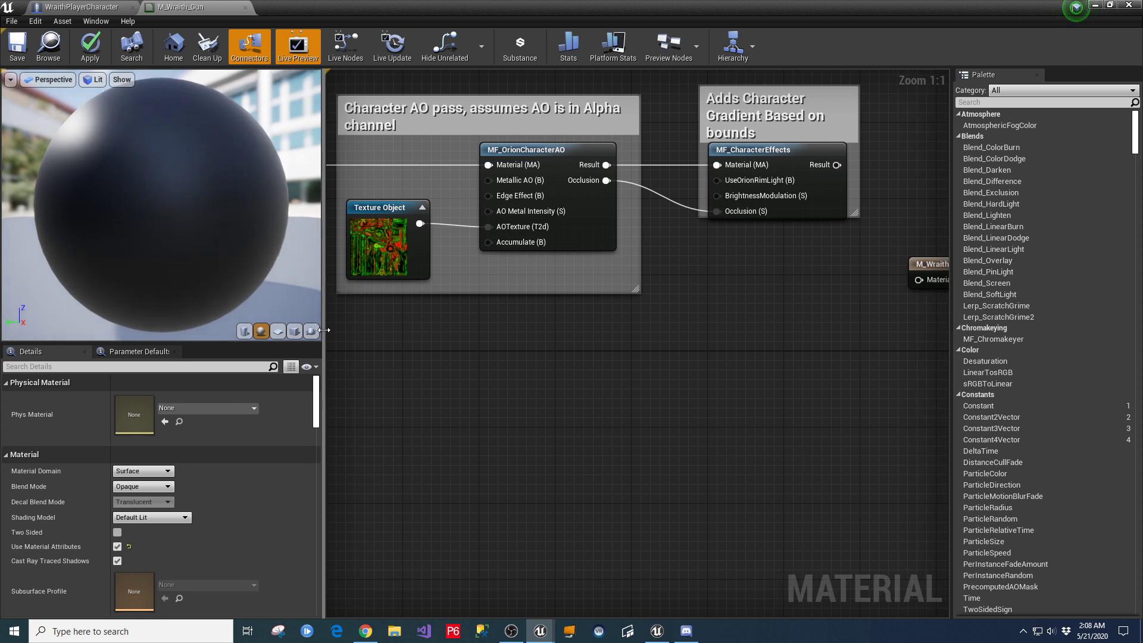
pyautogui.moveTo(663, 391); pyautogui.dragTo(434, 399, button='right')
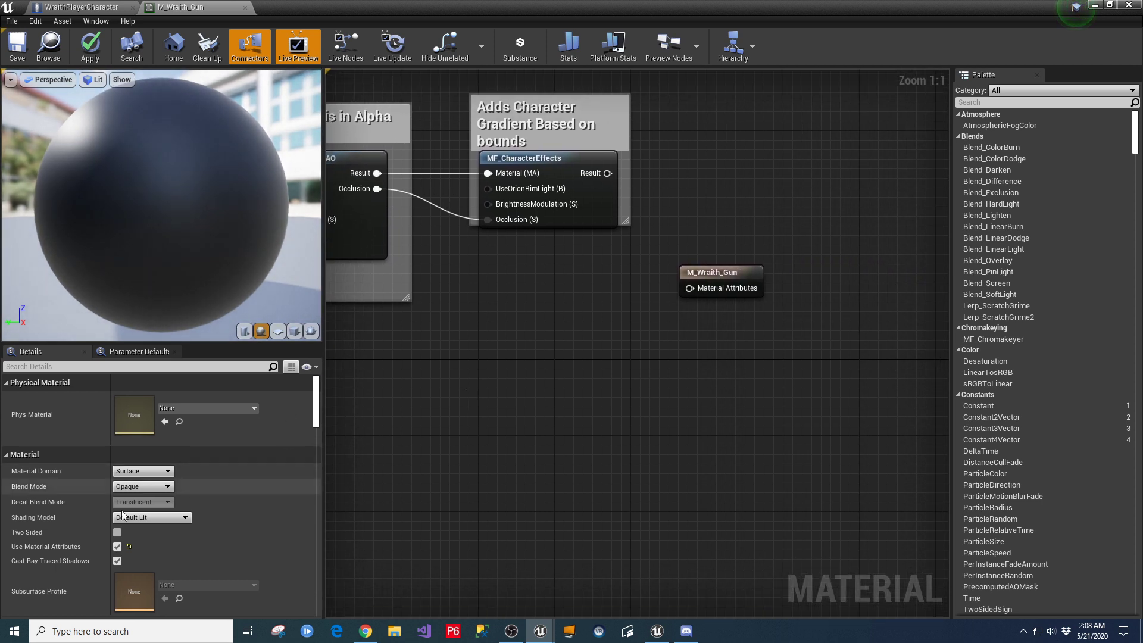
pyautogui.click(165, 485)
pyautogui.click(151, 512)
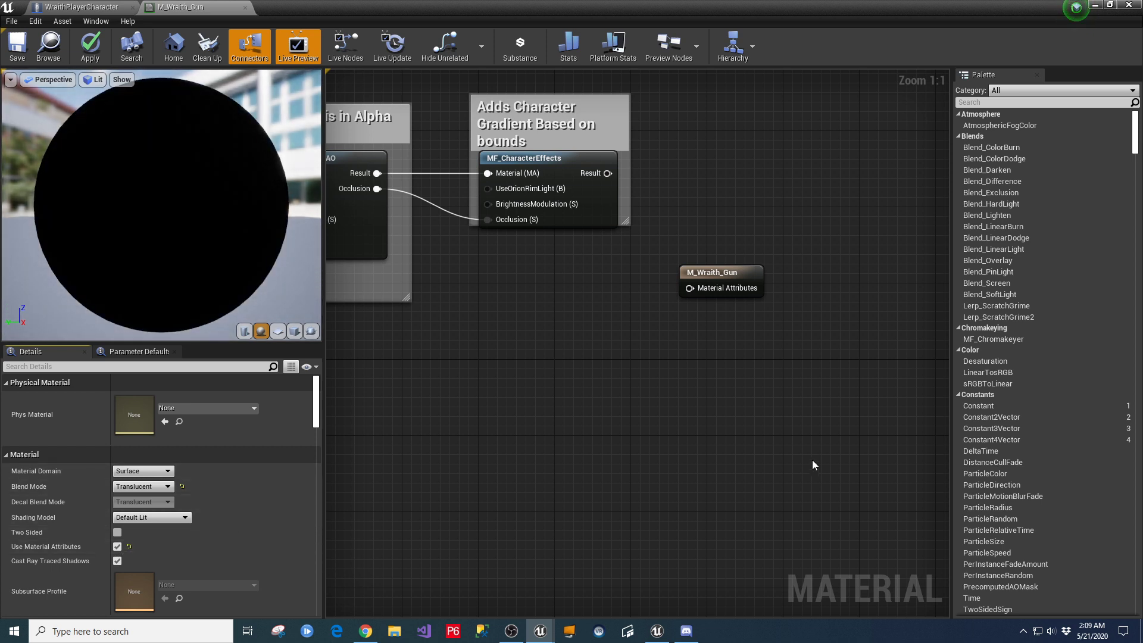
# - Add a MatLayerBlend_OverrideOpacity node and connect its Blended Material output to M_Wraith_Gun's Material Attributes
pyautogui.rightClick(656, 349)
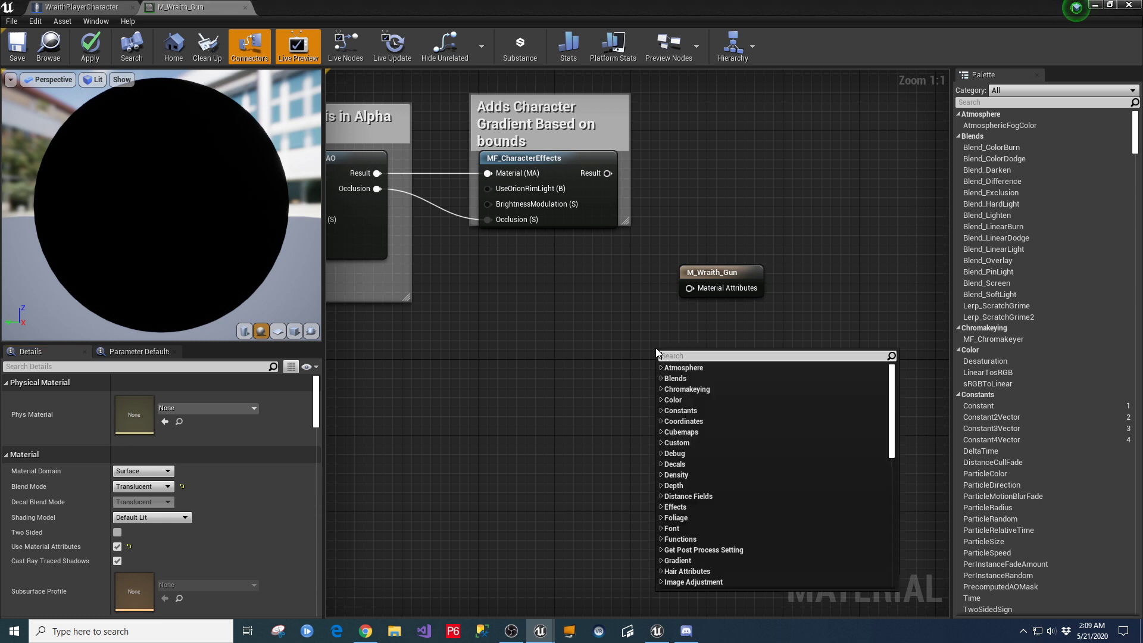
pyautogui.write('overr')
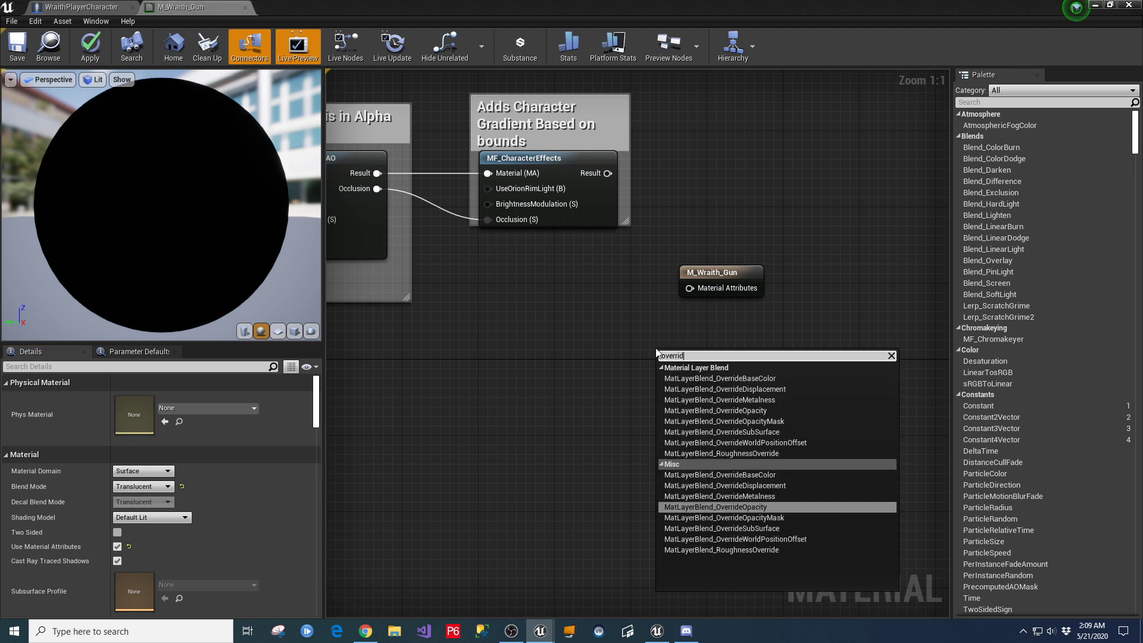
pyautogui.write('ide')
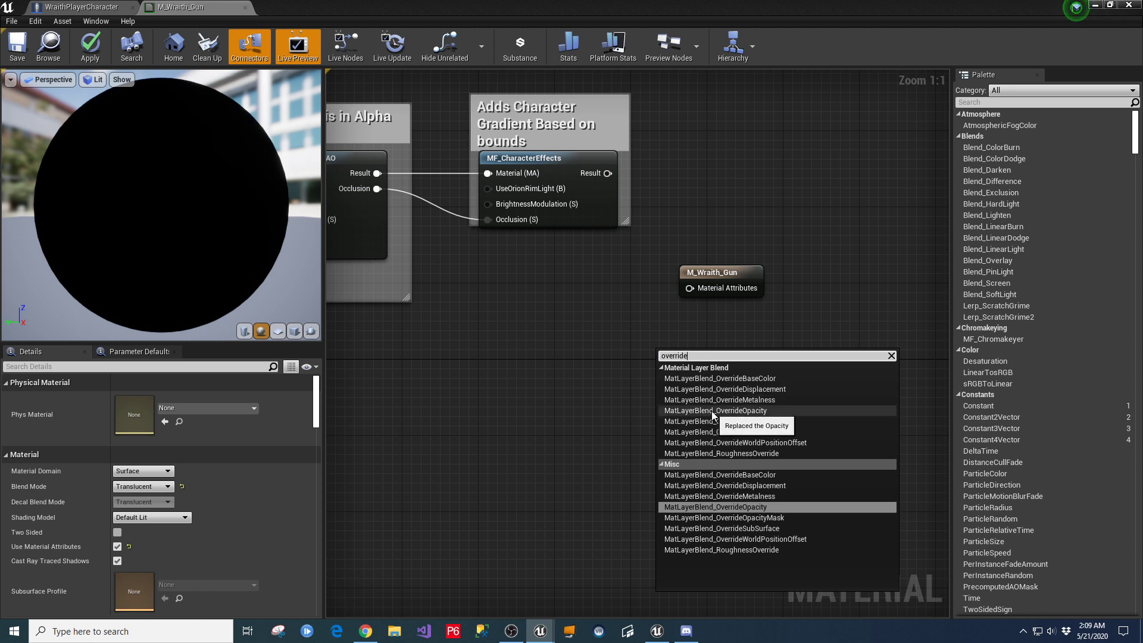
pyautogui.click(708, 412)
pyautogui.moveTo(730, 357); pyautogui.dragTo(688, 289)
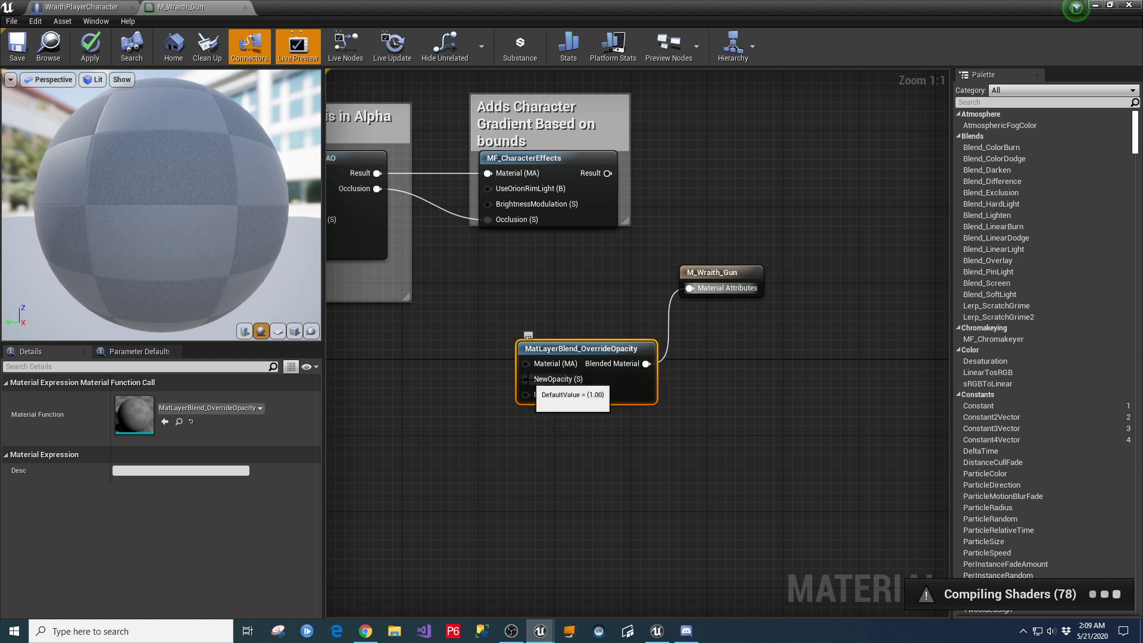
# - Feed the NewOpacity input of MatLayerBlend_OverrideOpacity from a new Constant node of value 0, placed beside that input
pyautogui.moveTo(526, 379); pyautogui.dragTo(601, 470)
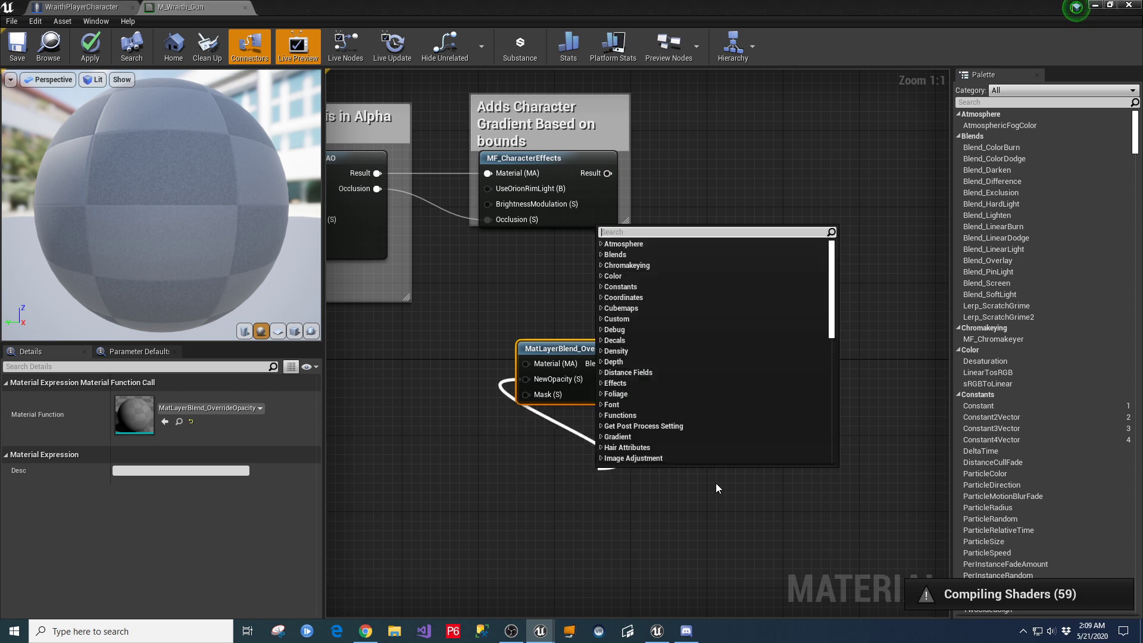
pyautogui.write('par')
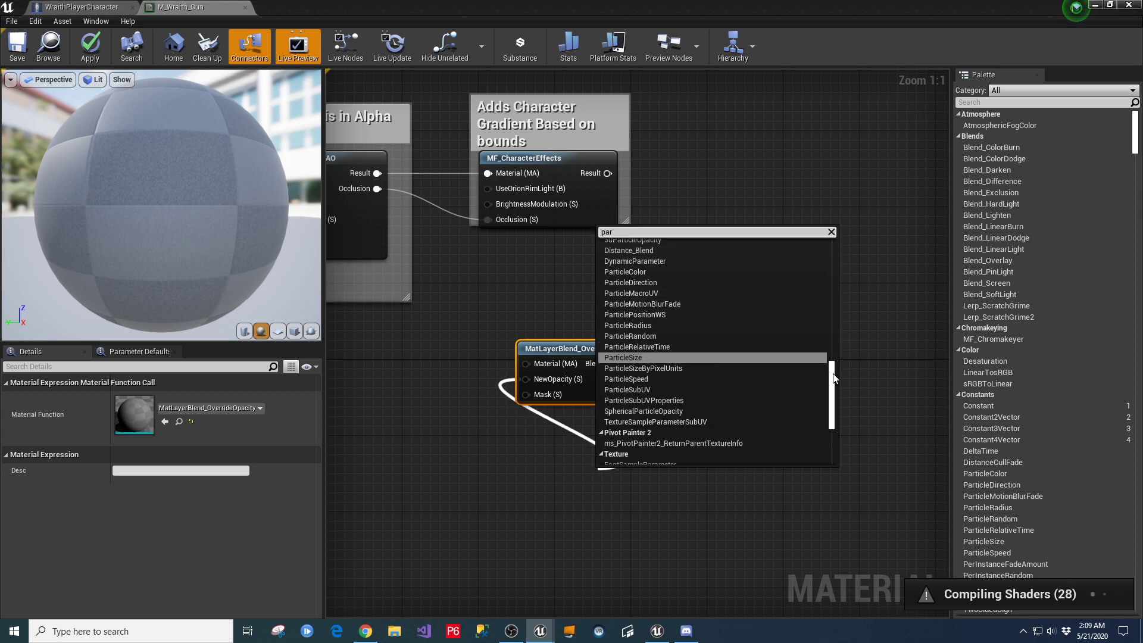
pyautogui.moveTo(832, 378); pyautogui.dragTo(836, 245)
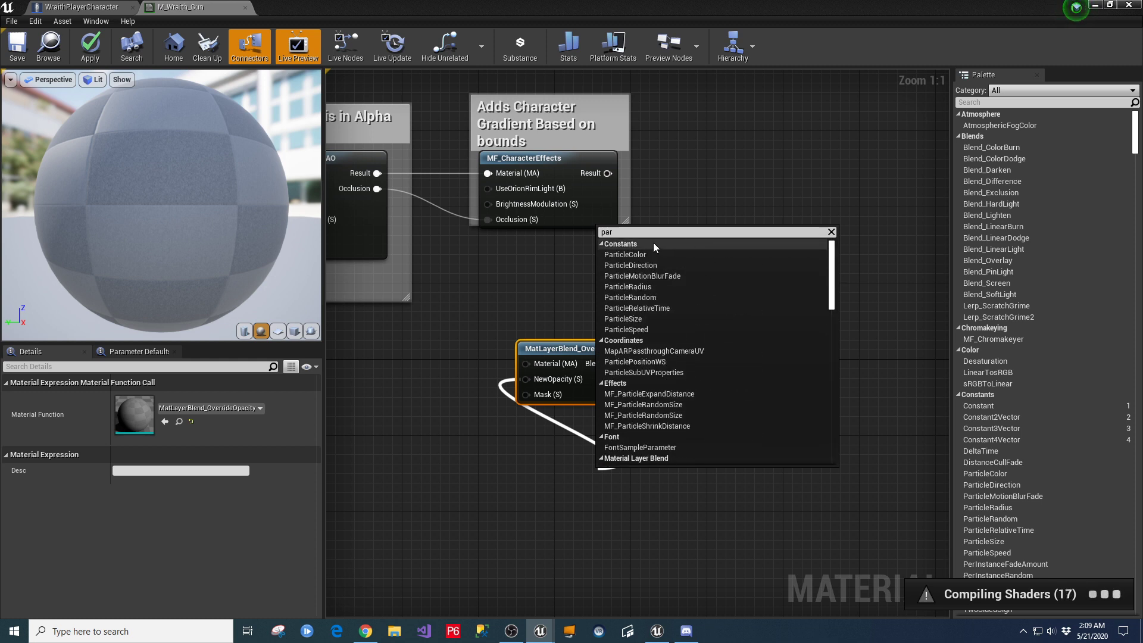
pyautogui.press('BackSpace')
pyautogui.press('BackSpace')
pyautogui.press('BackSpace')
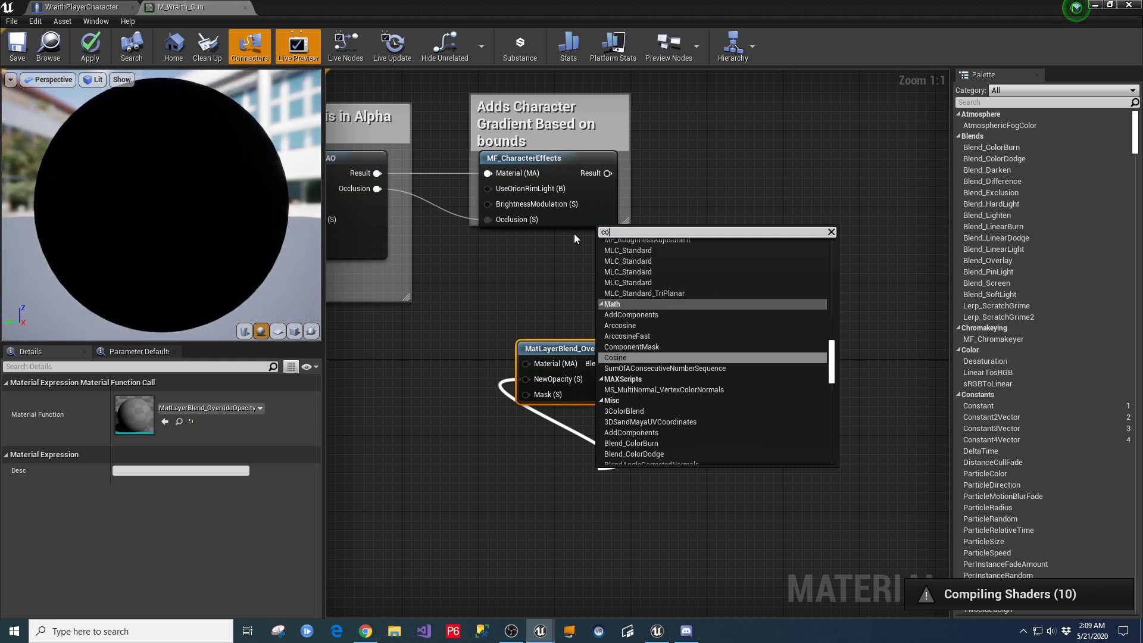
pyautogui.write('const')
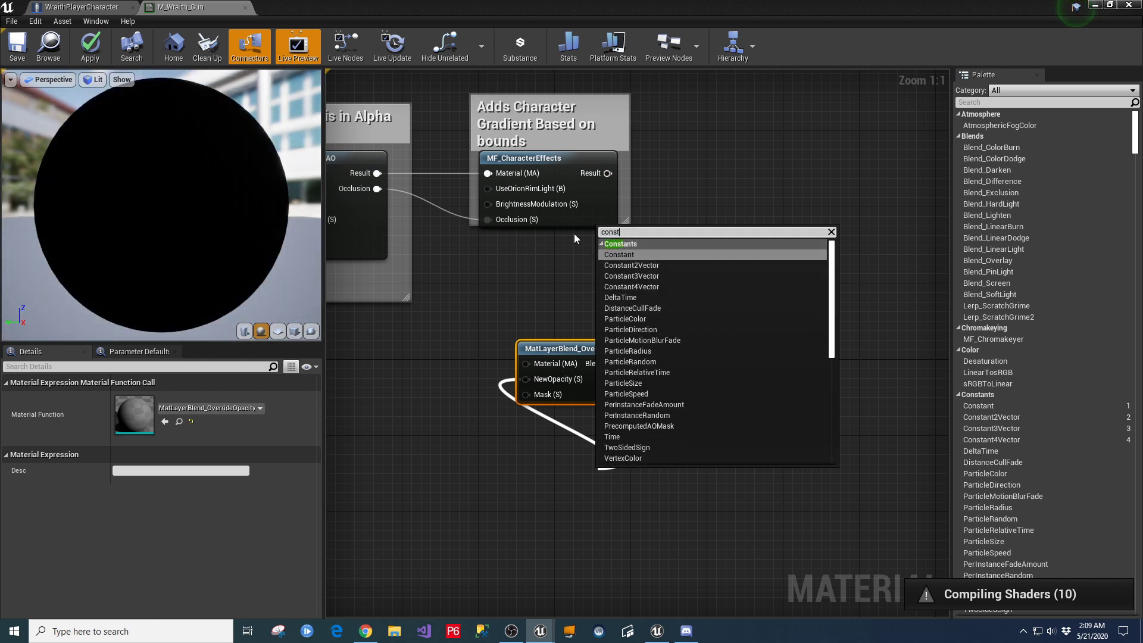
pyautogui.click(623, 255)
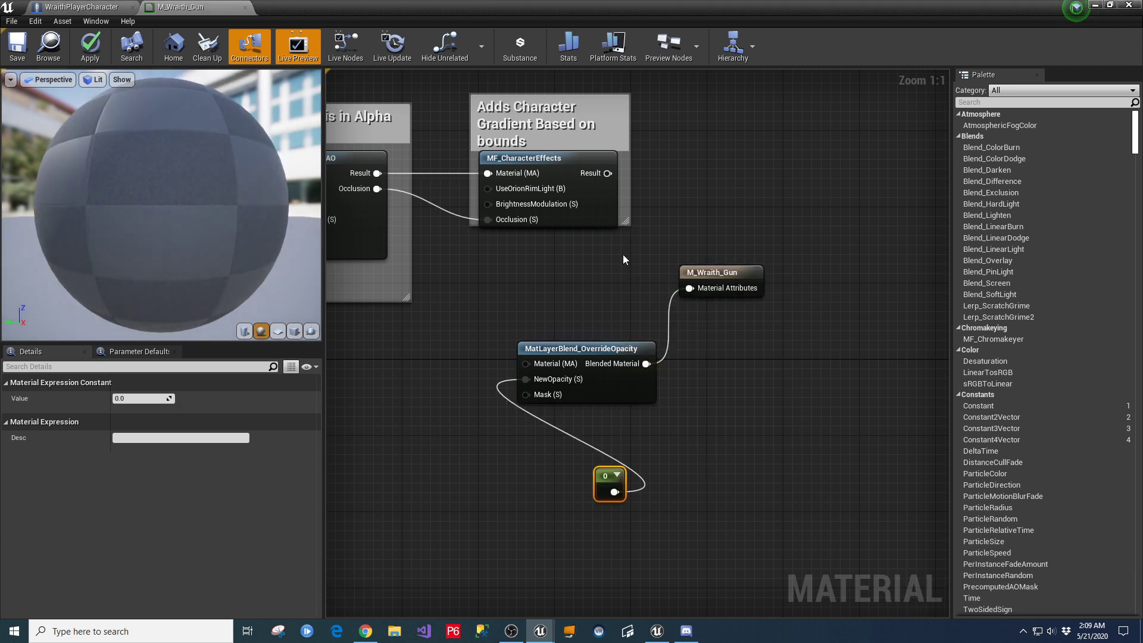
pyautogui.moveTo(600, 470); pyautogui.dragTo(498, 428)
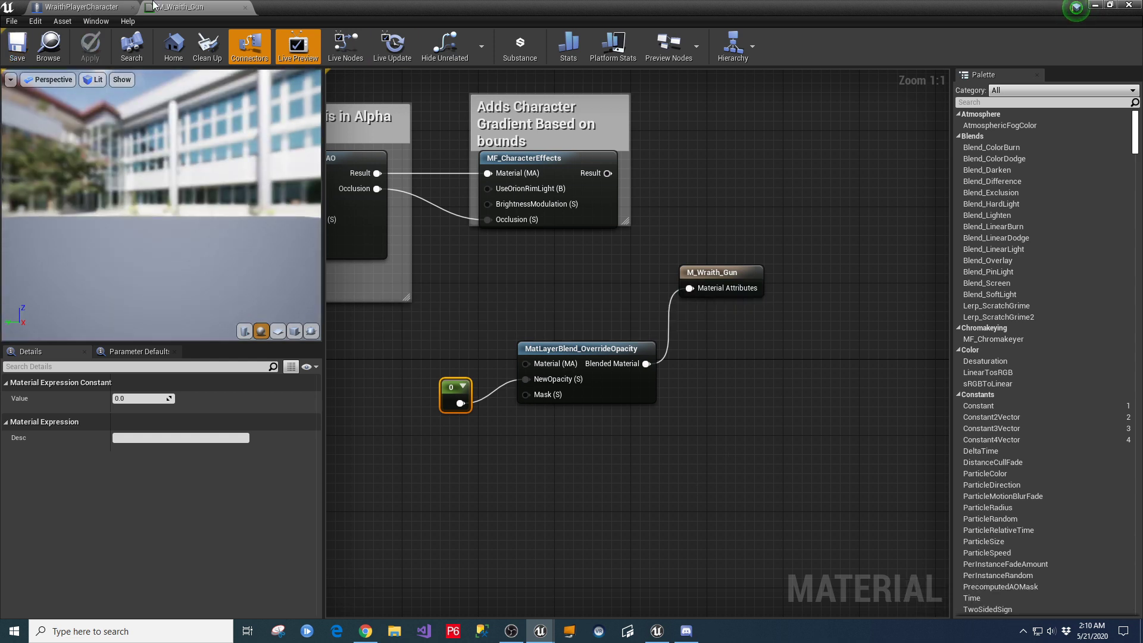
# - Close the M_Wraith_Gun material, save the WraithPlayerCharacter blueprint and minimize its window
pyautogui.click(245, 7)
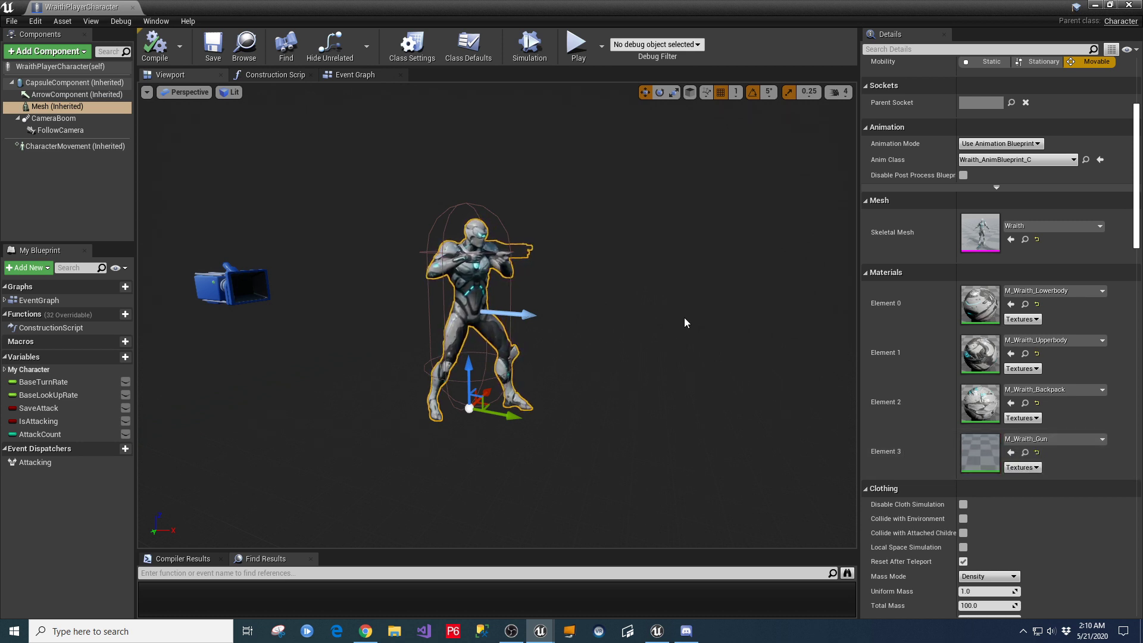
pyautogui.hotkey('ctrl', 's')
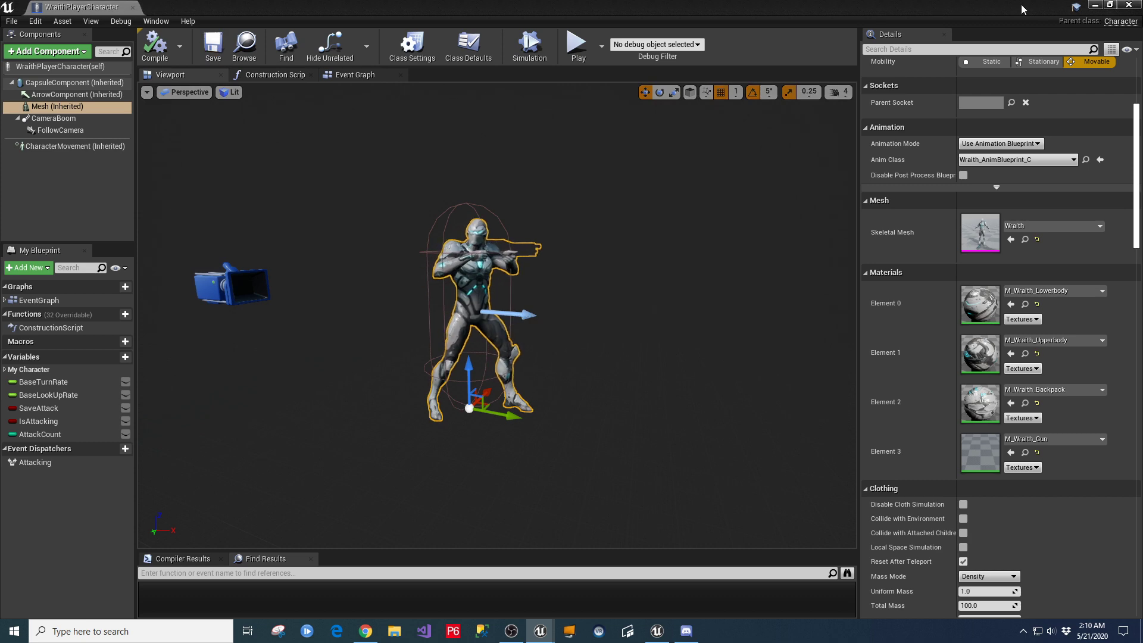
pyautogui.click(1094, 6)
# - Play the level in an enlarged viewport to check the Wraith character's gun in game, and end the play session
pyautogui.click(606, 53)
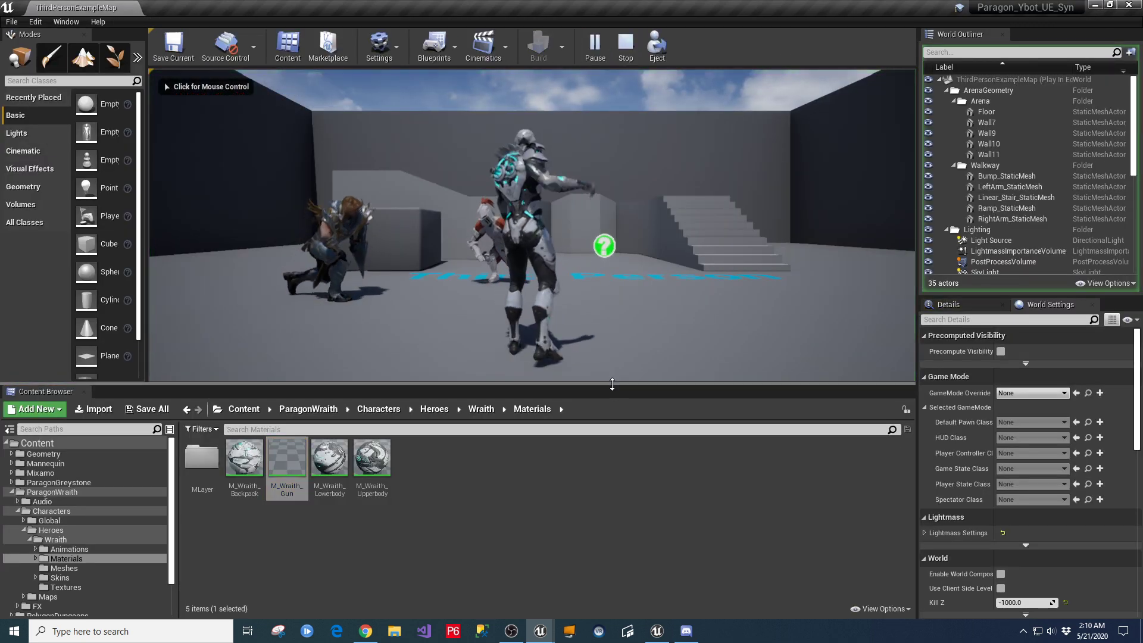
pyautogui.moveTo(613, 390); pyautogui.dragTo(613, 482)
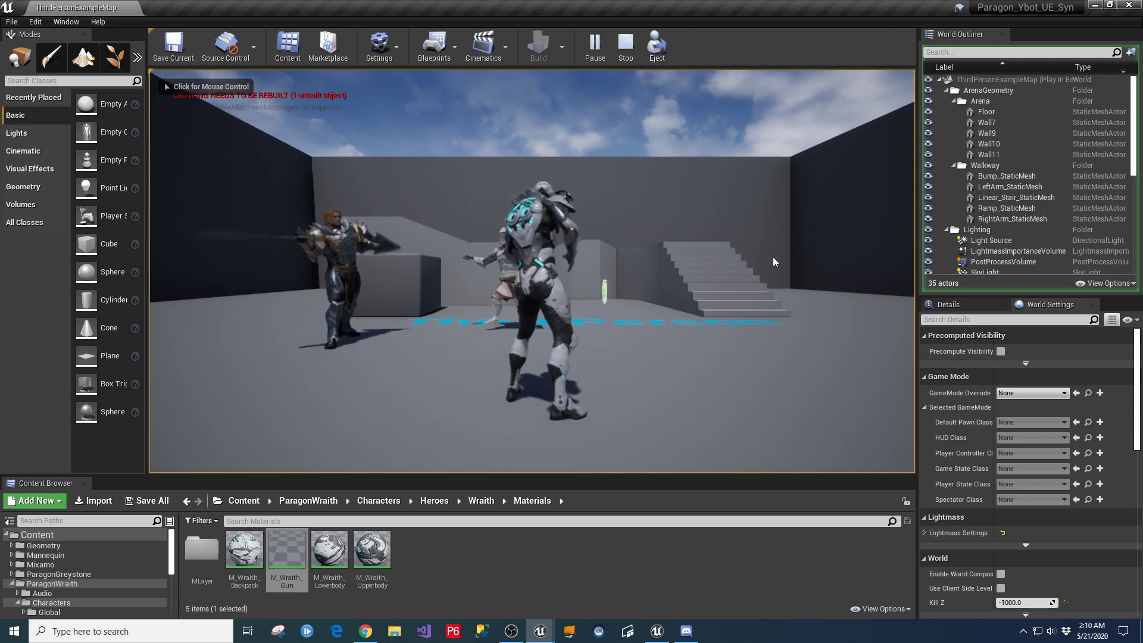
pyautogui.click(526, 230)
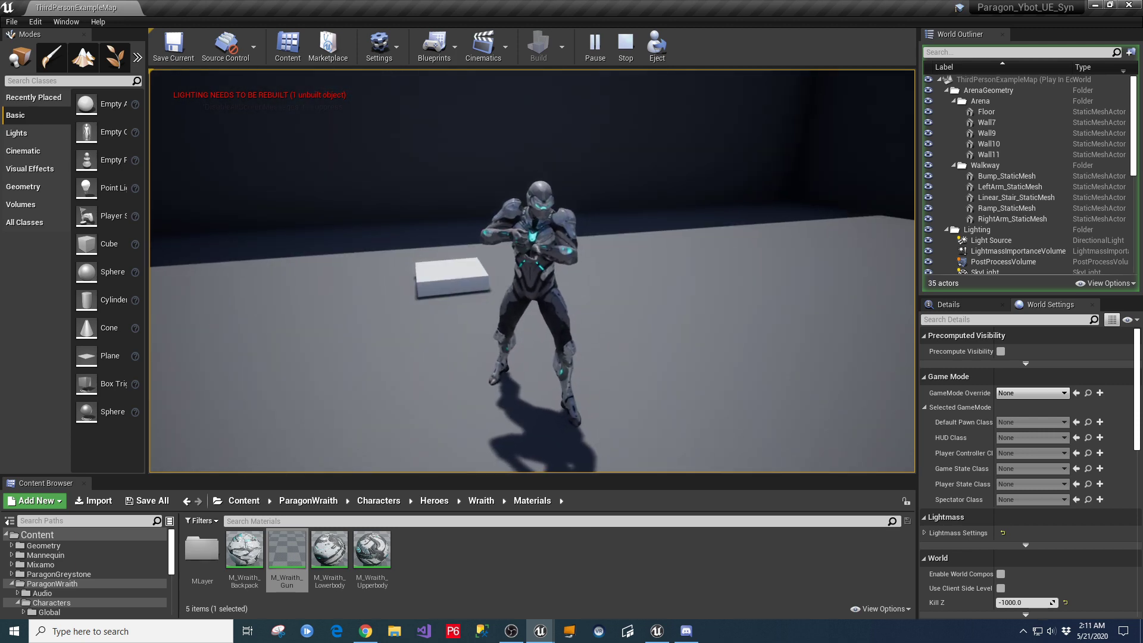
pyautogui.press('Escape')
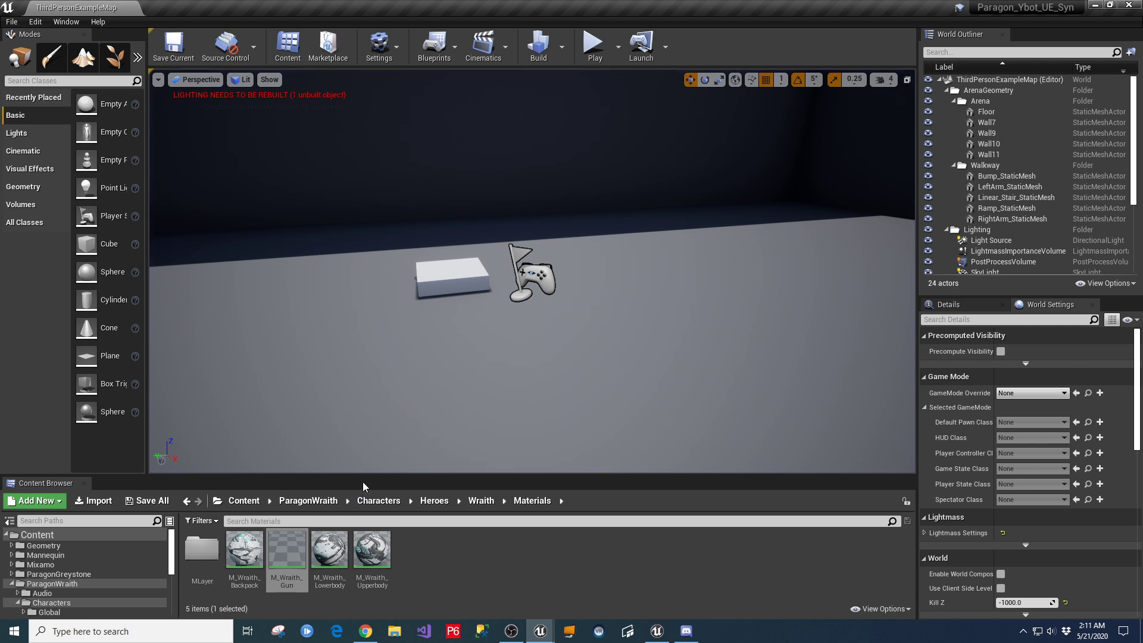
# - Enlarge the asset browser and open Wraith_Skeleton from the Wraith character's Meshes folder
pyautogui.moveTo(363, 483); pyautogui.dragTo(363, 375)
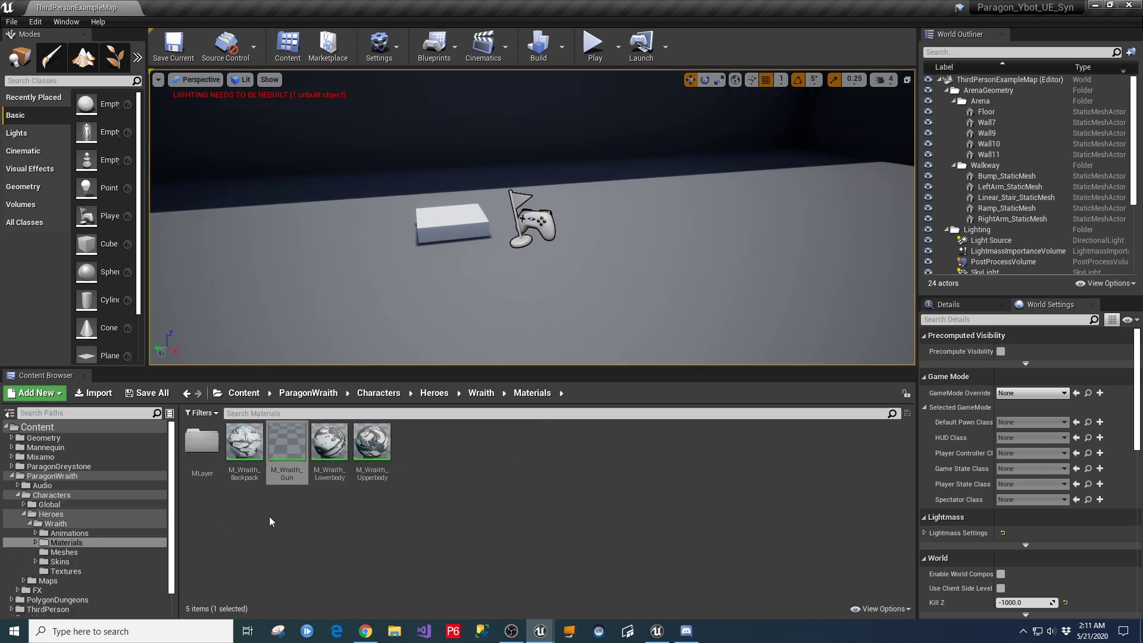
pyautogui.click(57, 524)
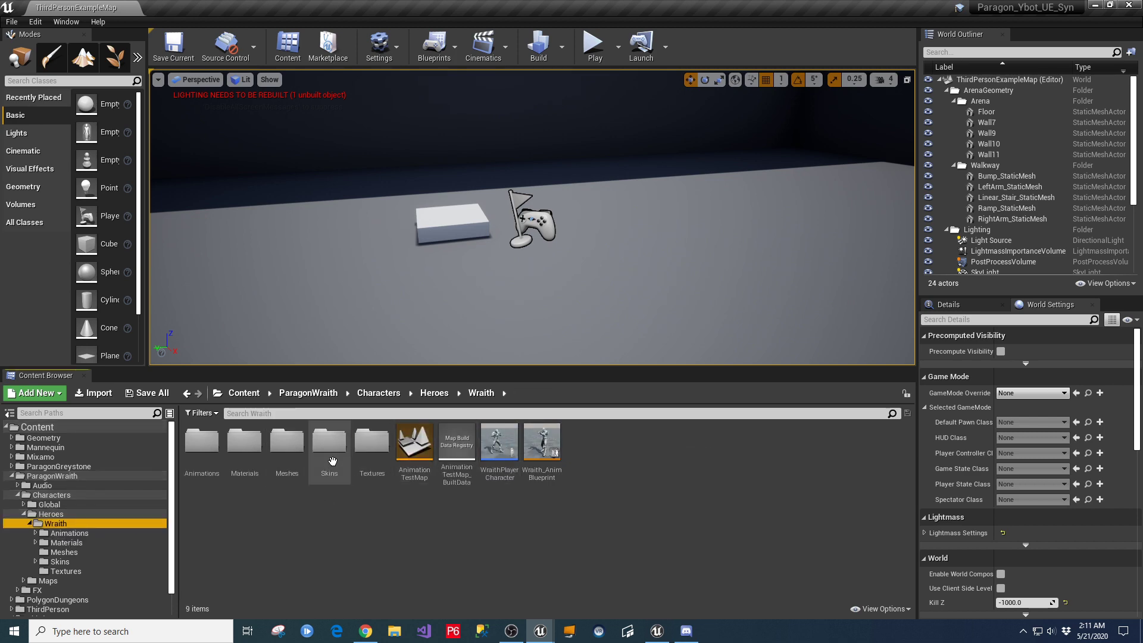
pyautogui.doubleClick(291, 446)
pyautogui.doubleClick(372, 444)
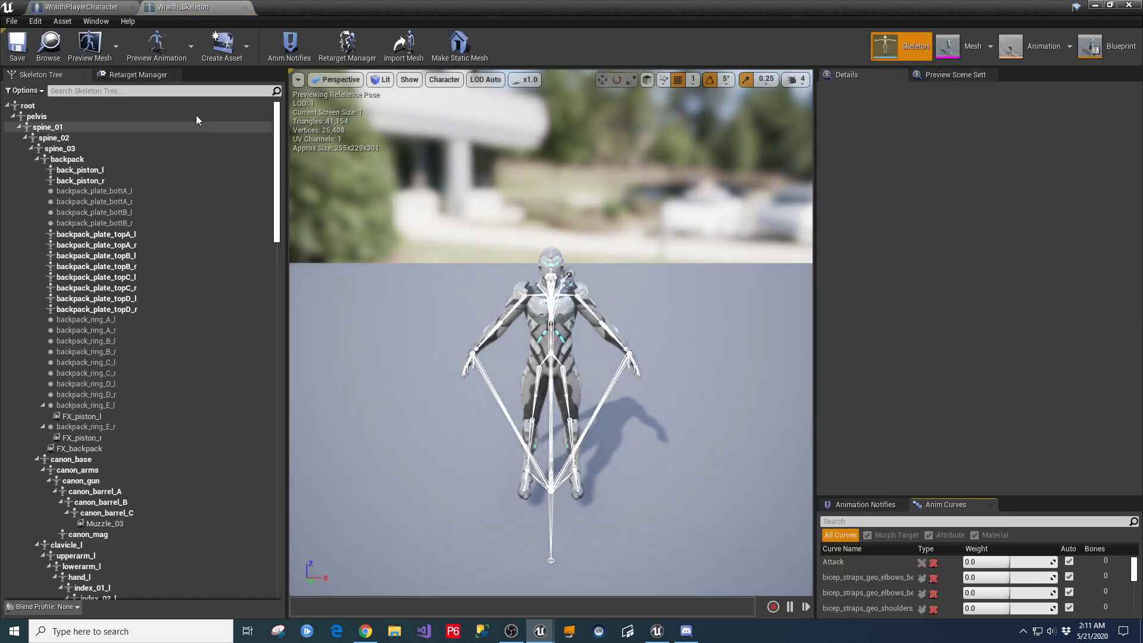
# - Preview the Idle_Ability_Q animation on the Wraith skeleton and view the character from another side
pyautogui.click(118, 51)
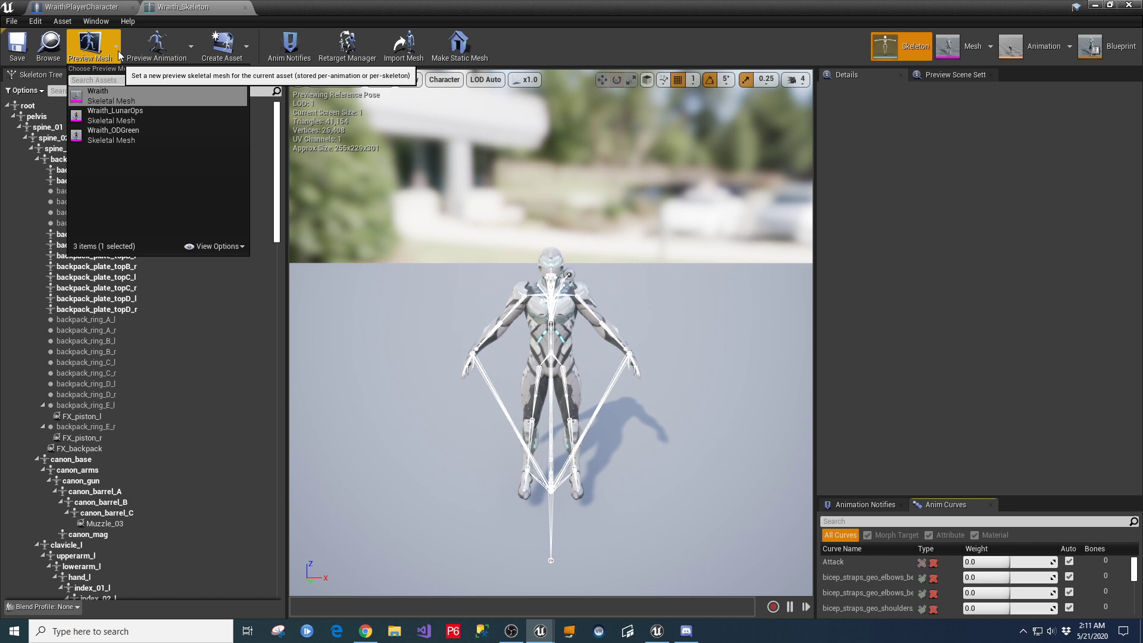
pyautogui.click(169, 60)
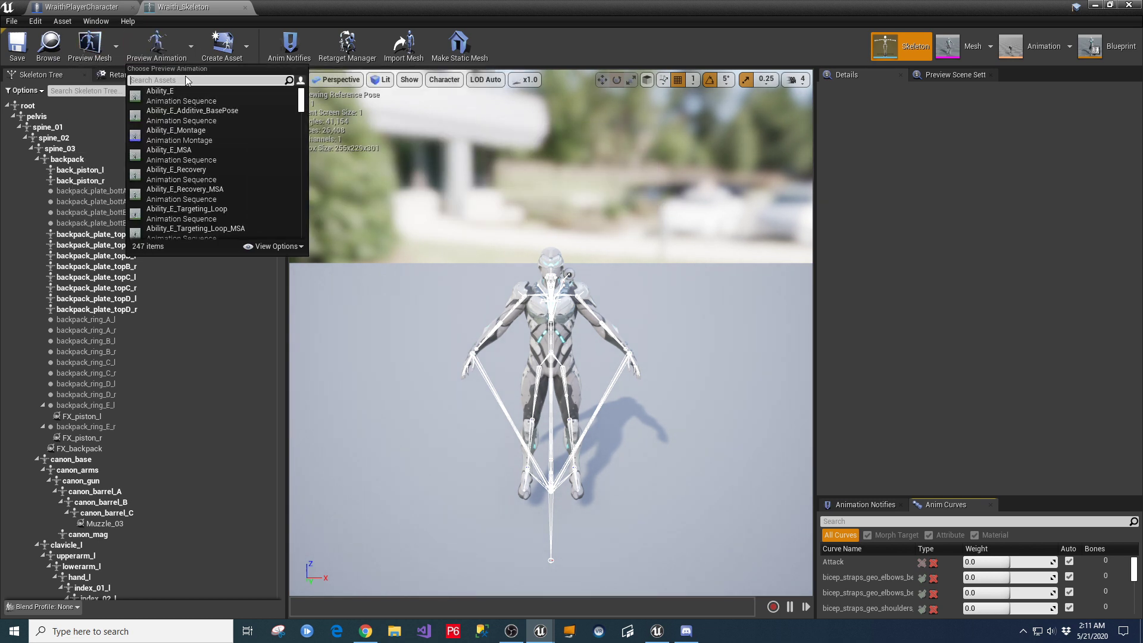
pyautogui.write('idle')
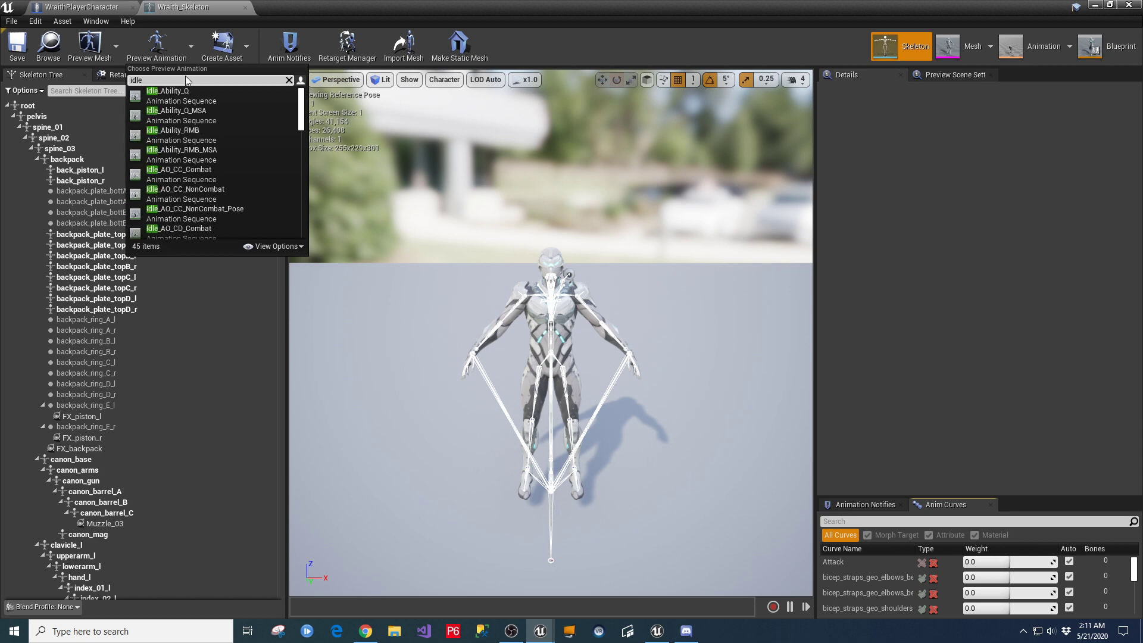
pyautogui.click(180, 96)
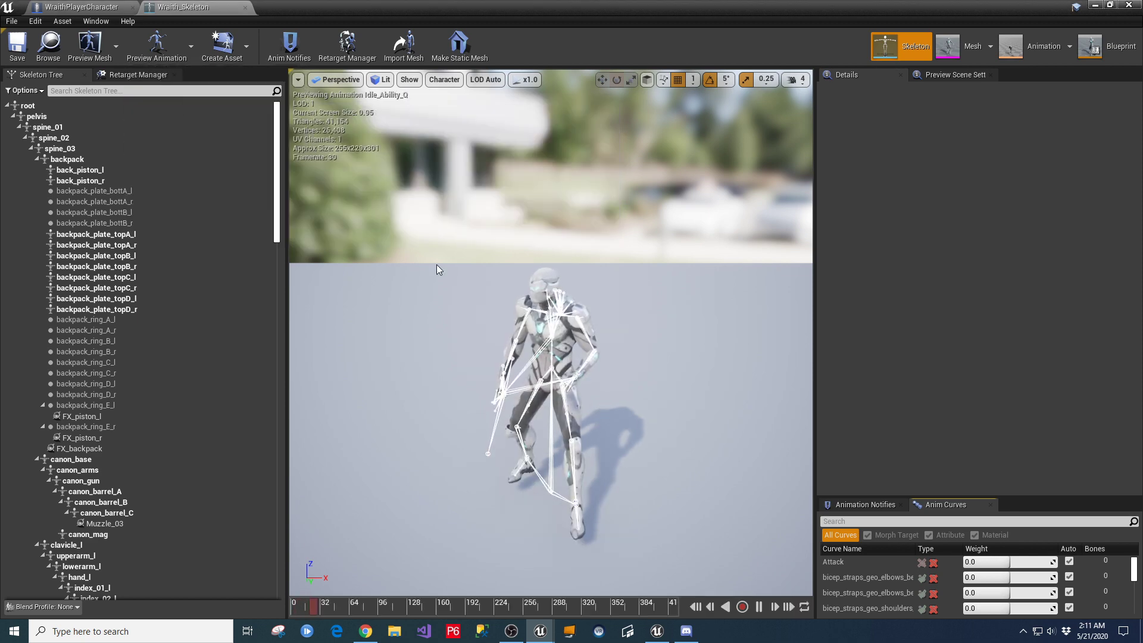
pyautogui.moveTo(550, 334); pyautogui.dragTo(568, 363, button='right')
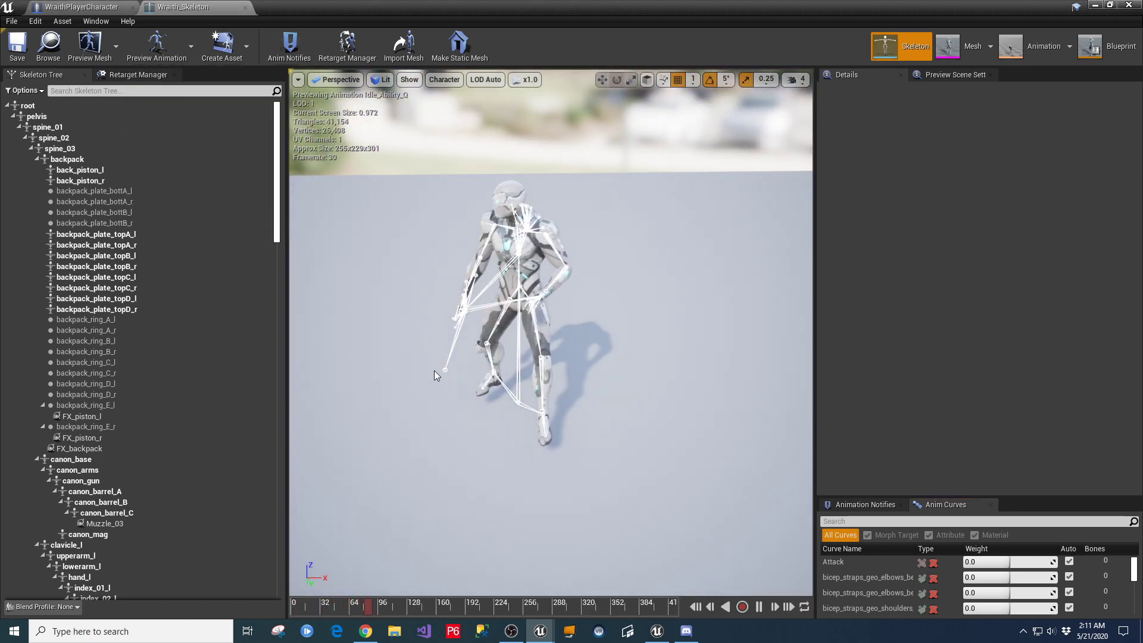
pyautogui.keyDown('alt'); pyautogui.moveTo(417, 375); pyautogui.dragTo(601, 346); pyautogui.keyUp('alt')
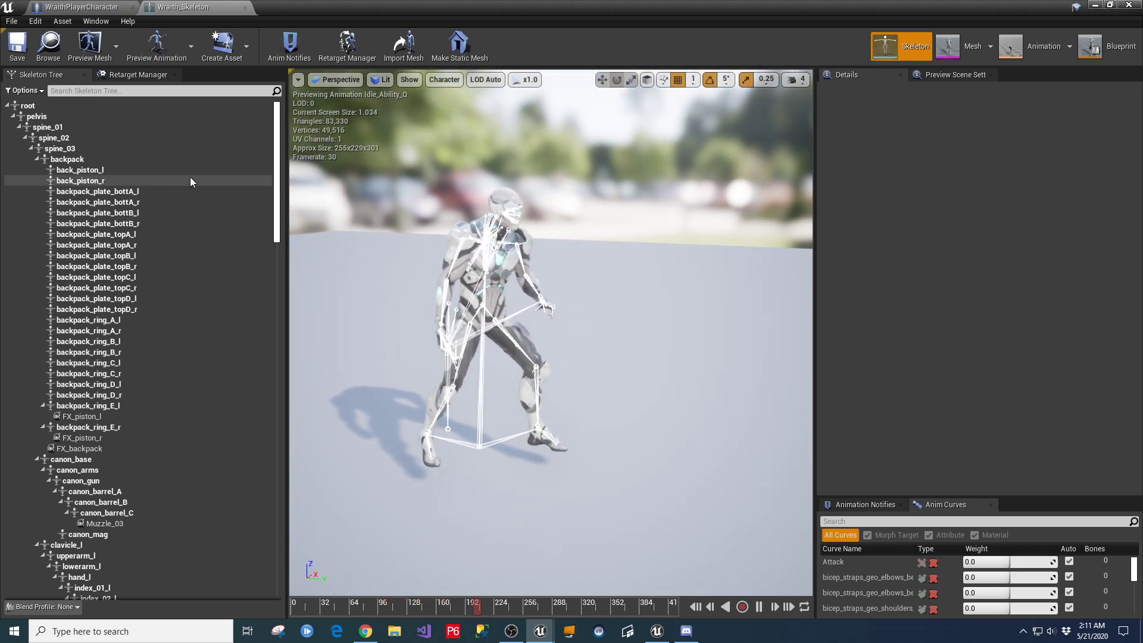
# - Search the preview animations for "fire" and preview Ability_Q_Fire on the Wraith skeleton
pyautogui.click(168, 59)
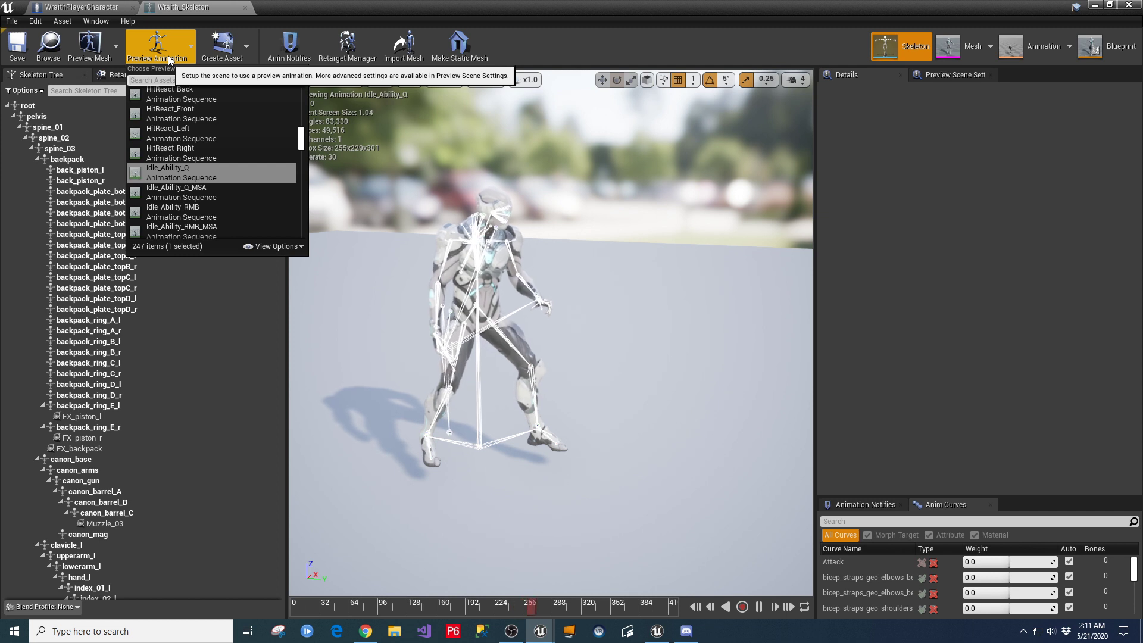
pyautogui.write('weapo')
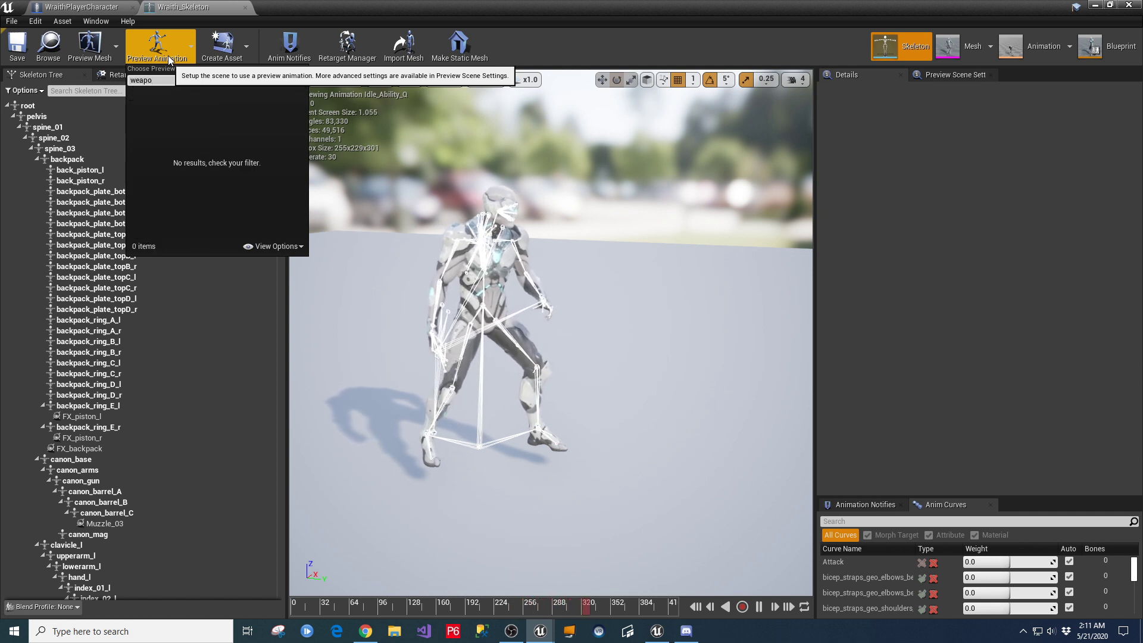
pyautogui.press('BackSpace')
pyautogui.press('BackSpace')
pyautogui.press('BackSpace')
pyautogui.press('BackSpace')
pyautogui.press('BackSpace')
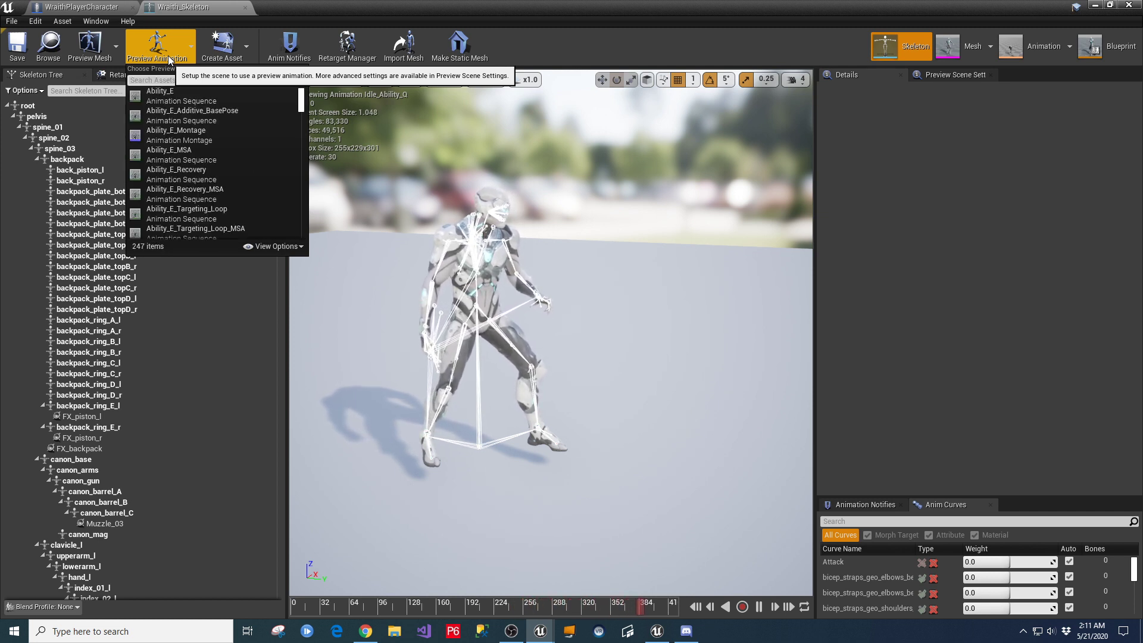
pyautogui.write('fire')
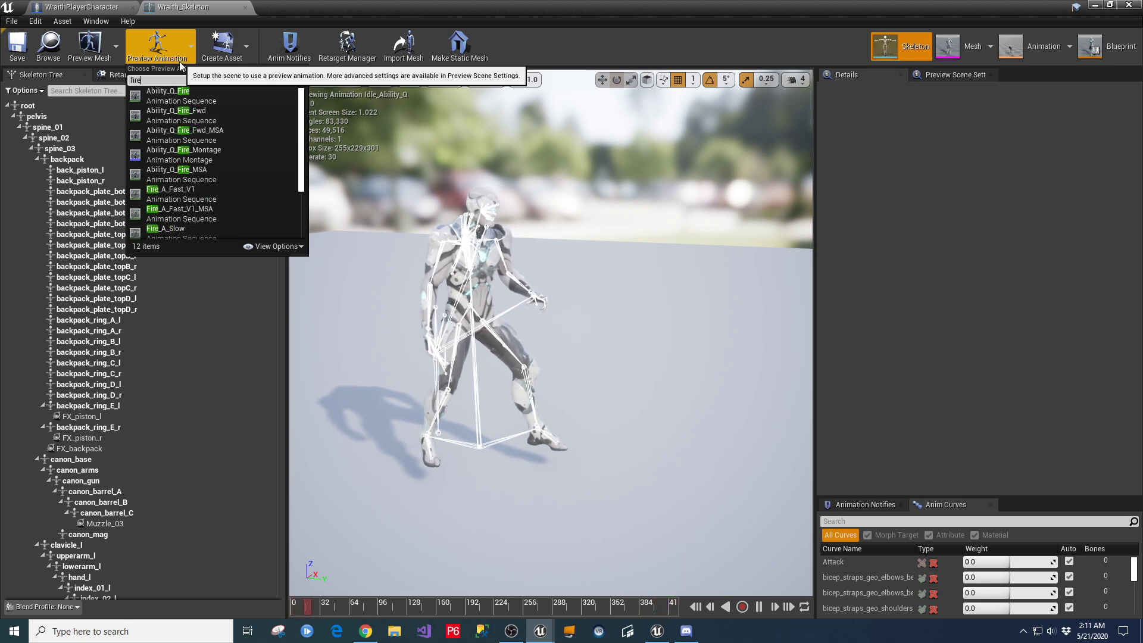
pyautogui.click(168, 91)
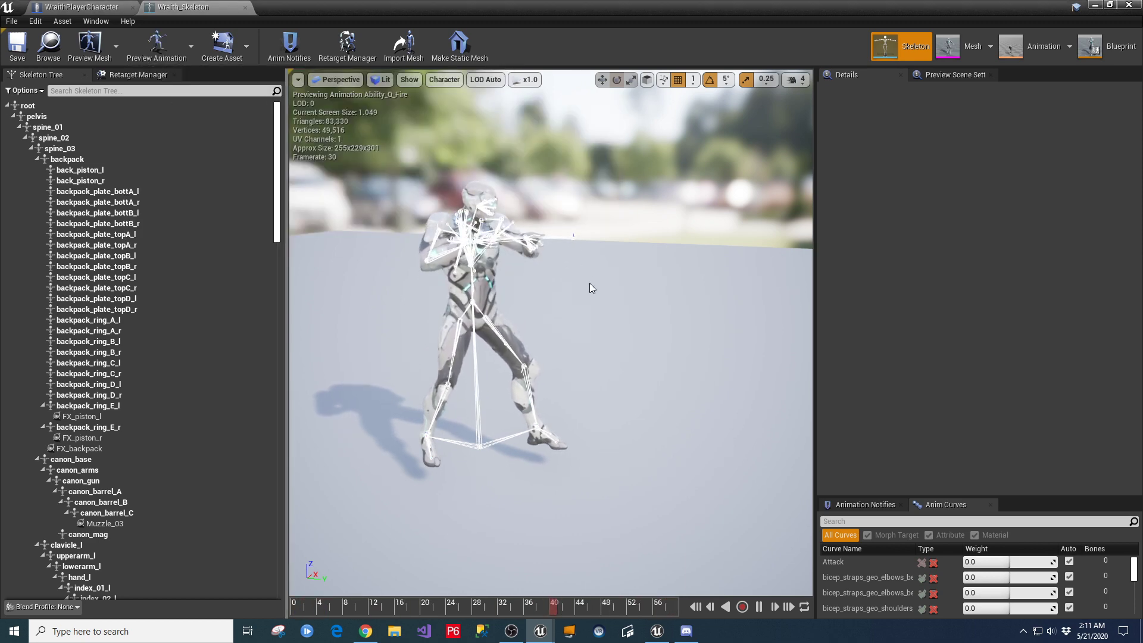
# - Pause the Ability_Q_Fire preview and move its playback position to about frame 42 to examine the aiming pose up close
pyautogui.scroll(4, 565, 306)
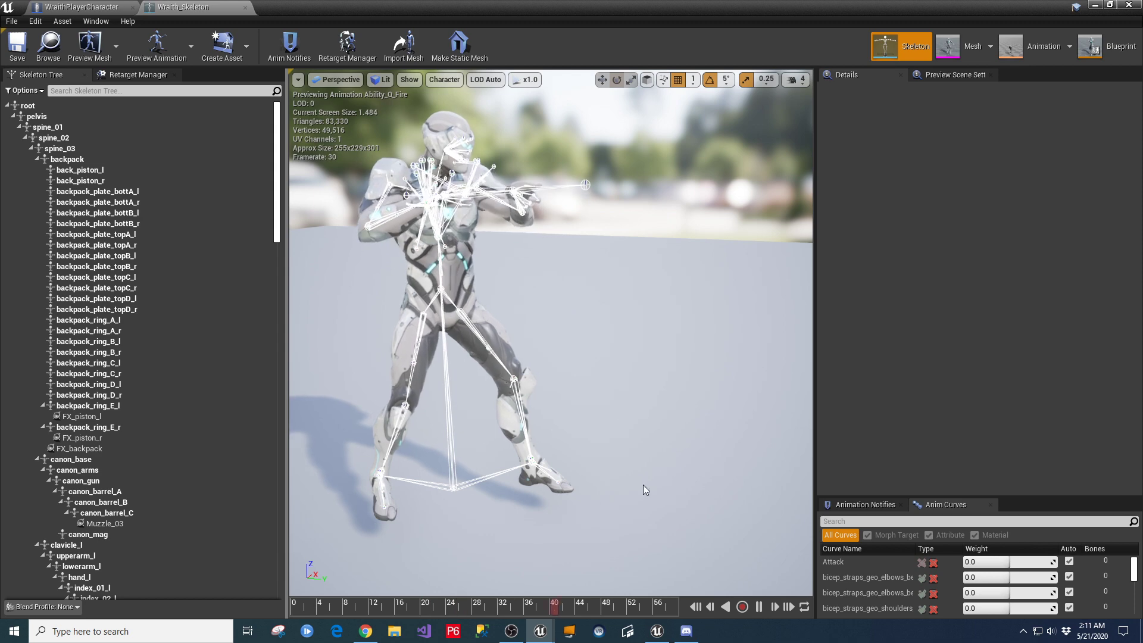
pyautogui.click(759, 606)
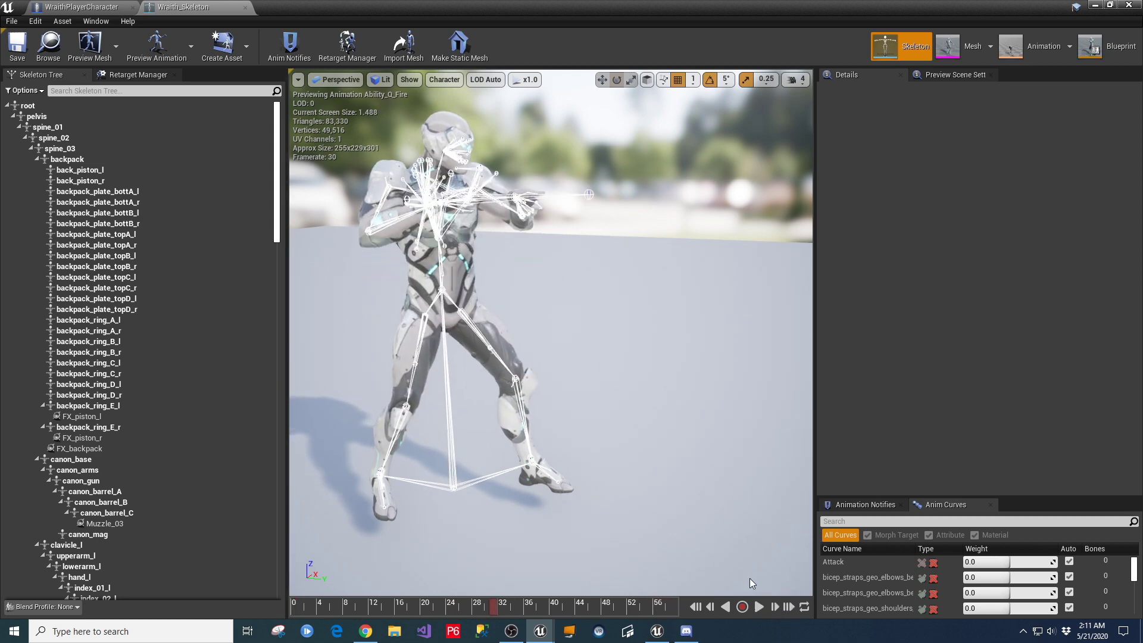
pyautogui.moveTo(494, 605); pyautogui.dragTo(589, 613)
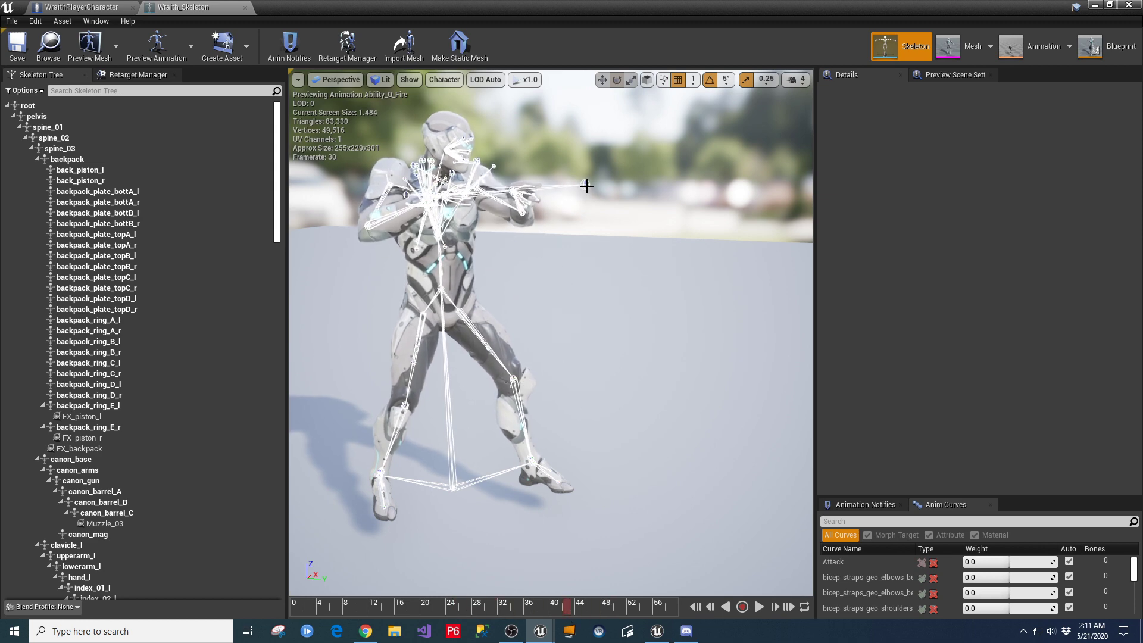
pyautogui.scroll(3, 576, 231)
pyautogui.moveTo(575, 231); pyautogui.dragTo(535, 174, button='right')
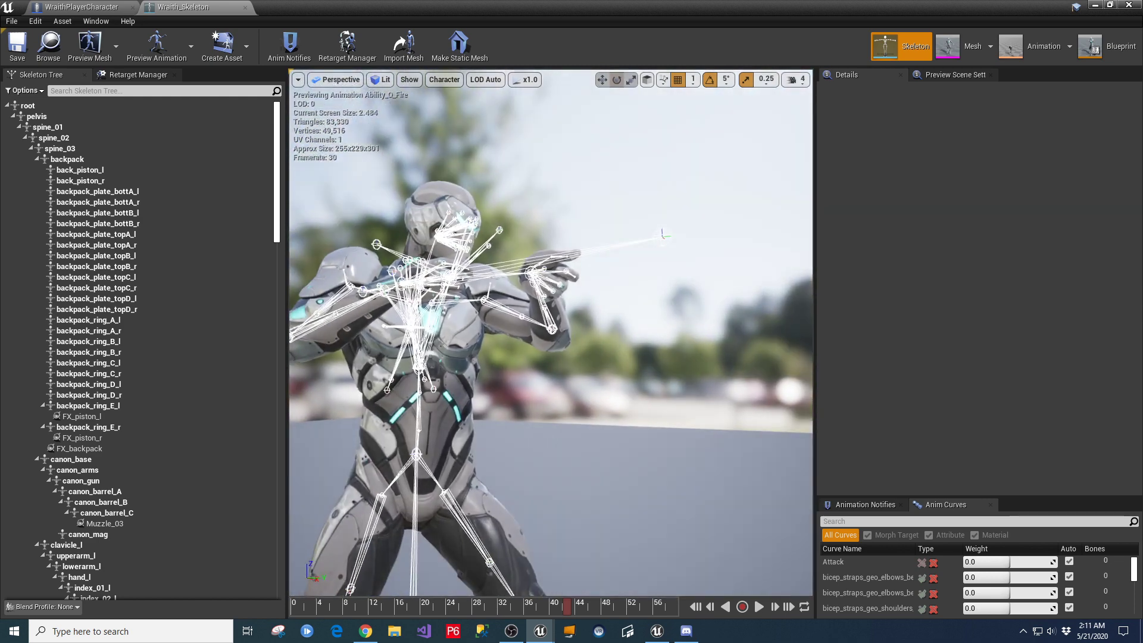
# - Turn off bone drawing on the previewed Wraith character
pyautogui.click(444, 79)
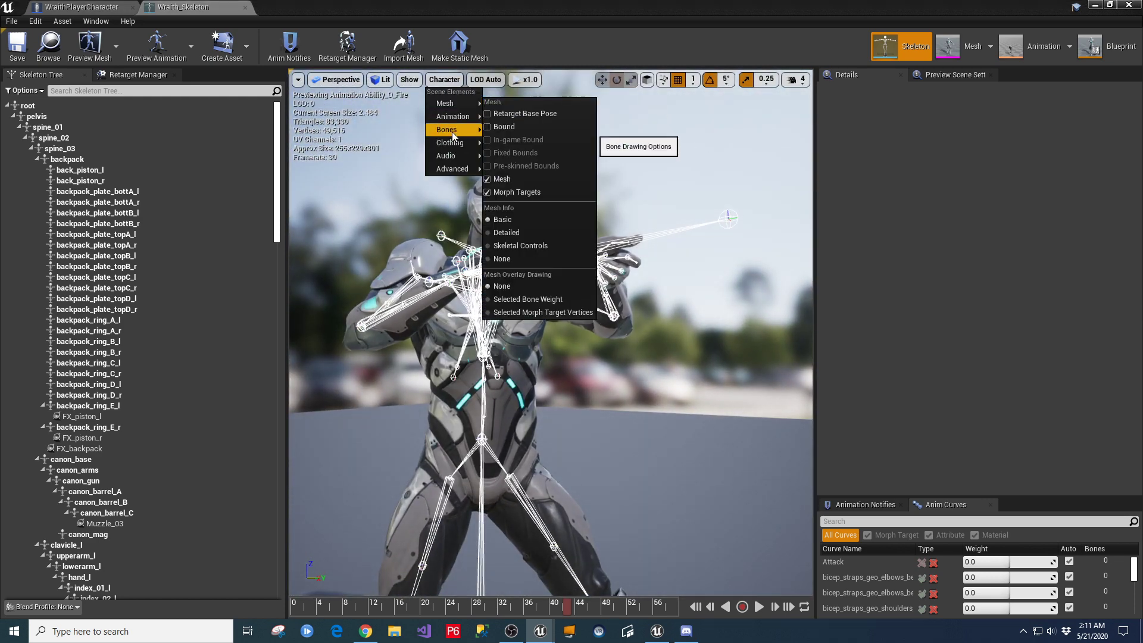
pyautogui.moveTo(454, 136)
pyautogui.click(513, 192)
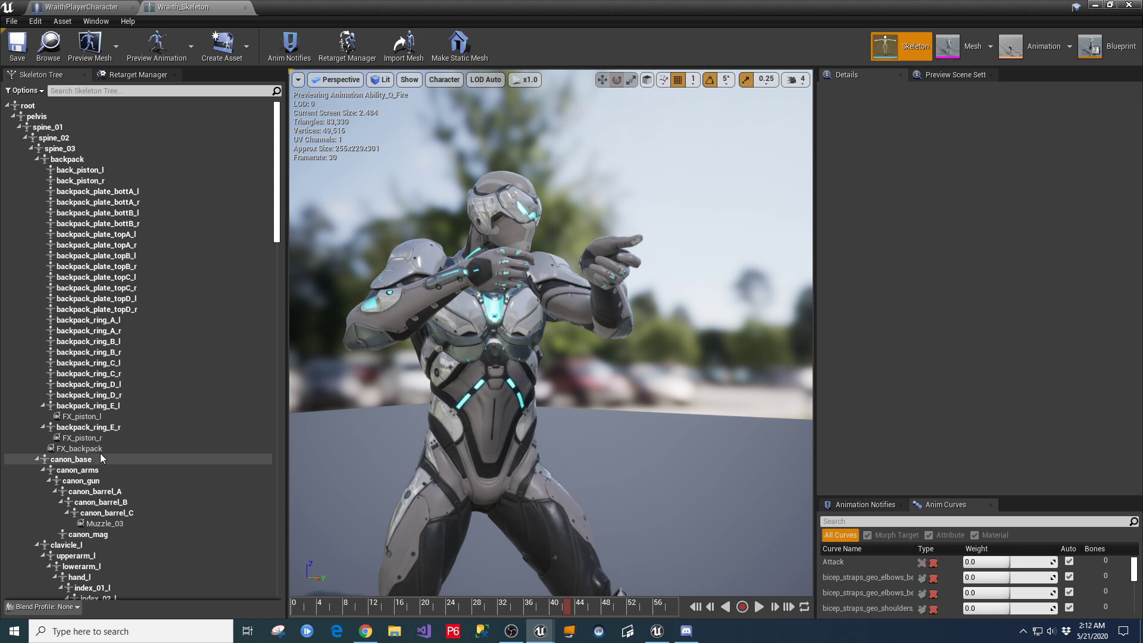
# - Inspect the weapon_l bone and the Muzzle_02 socket under the left hand in the skeleton hierarchy
pyautogui.scroll(-4, 103, 483)
pyautogui.scroll(-6, 102, 483)
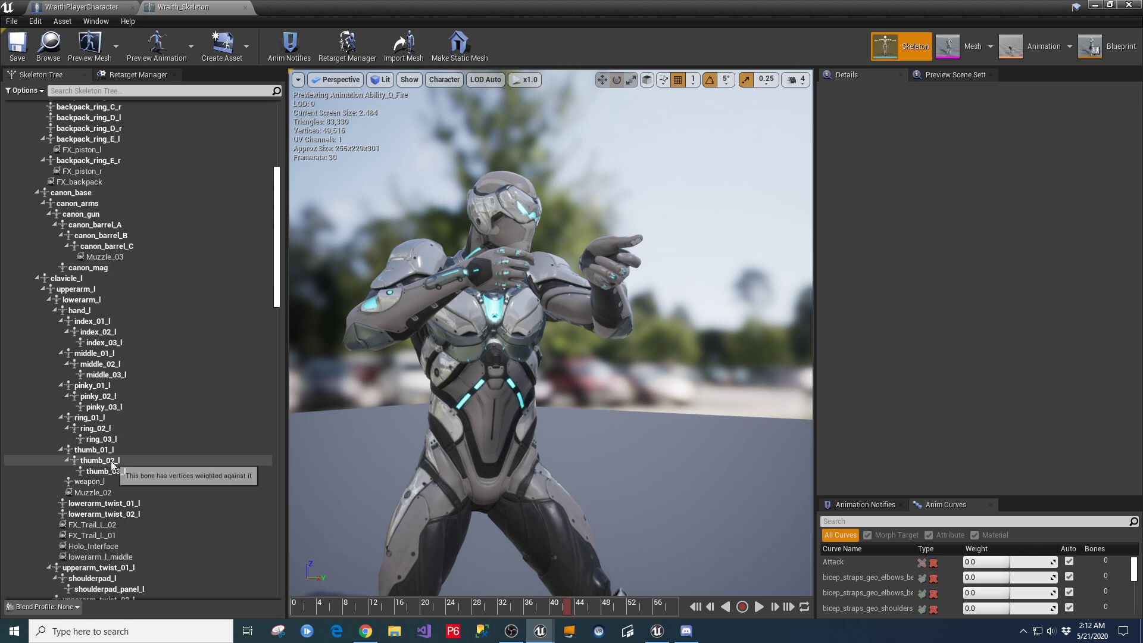
pyautogui.click(97, 406)
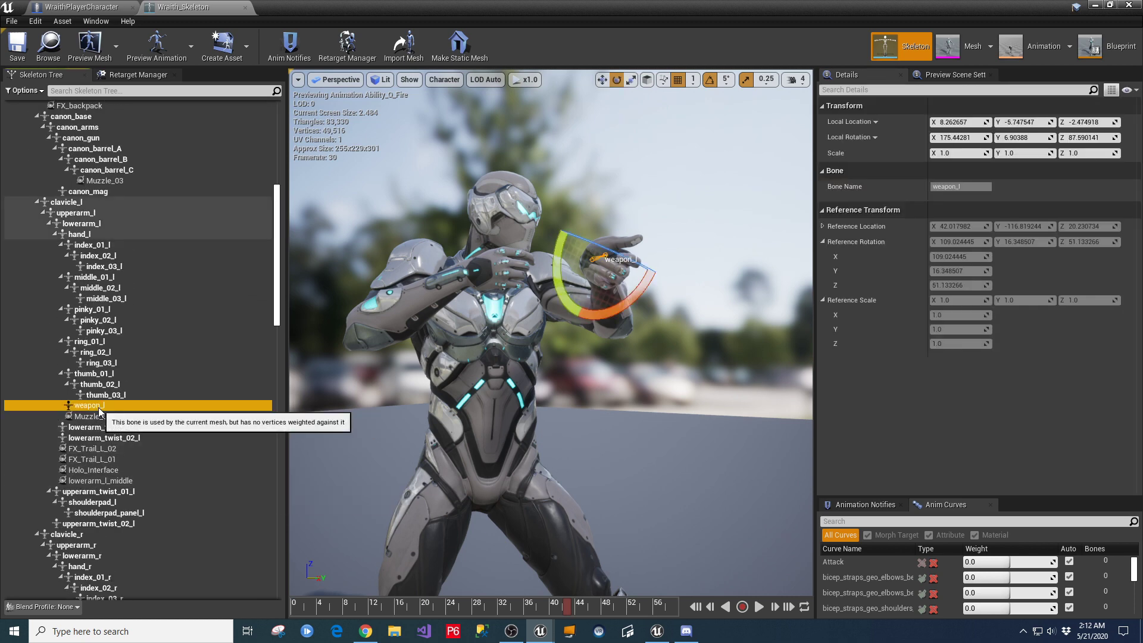
pyautogui.click(104, 418)
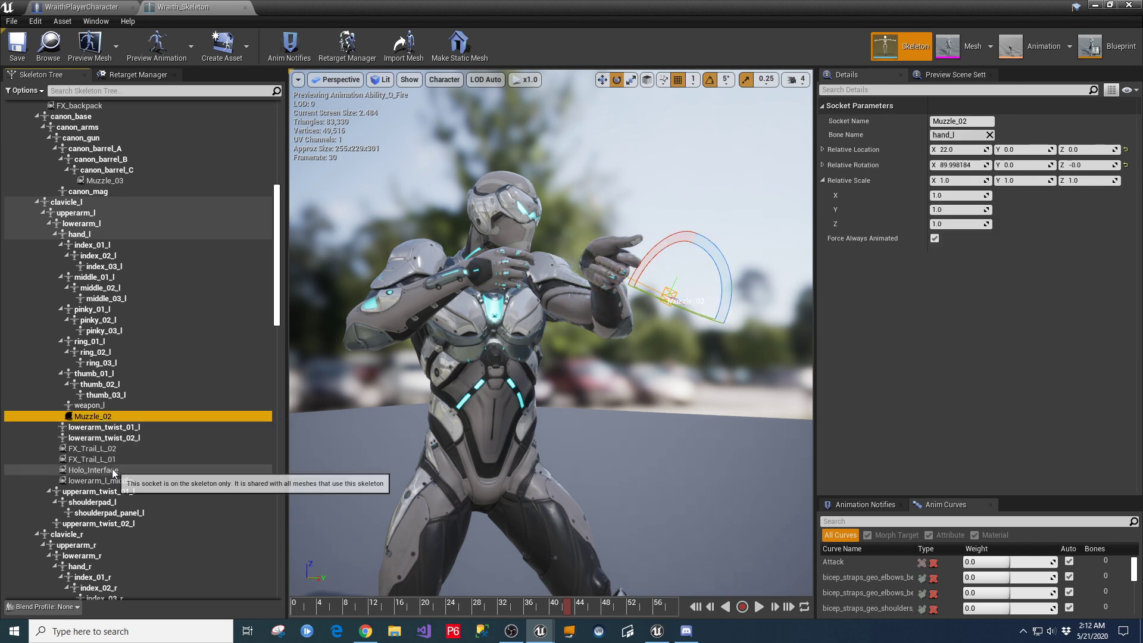
# - Filter the skeleton hierarchy by "bar" and select the gun_barrel bone to check its location
pyautogui.click(131, 90)
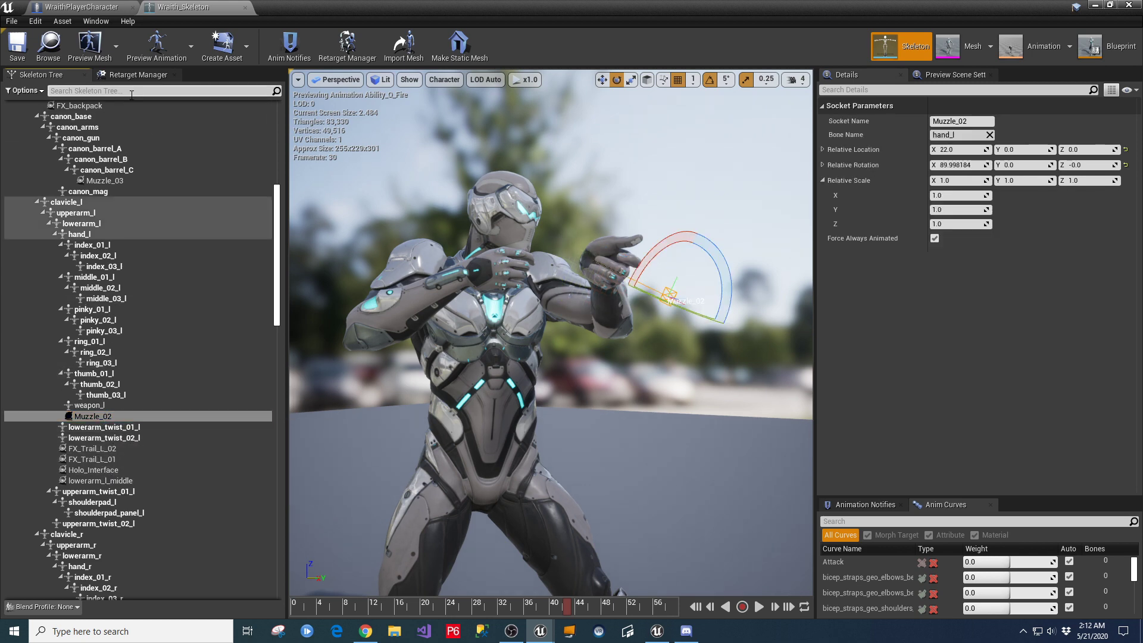
pyautogui.write('bar')
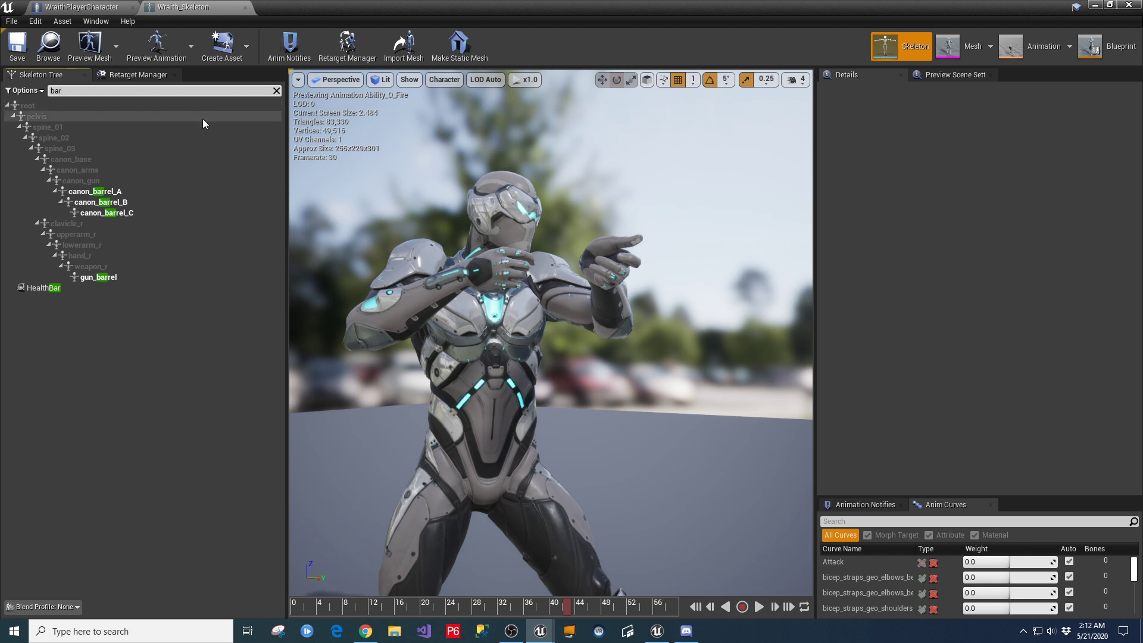
pyautogui.click(98, 277)
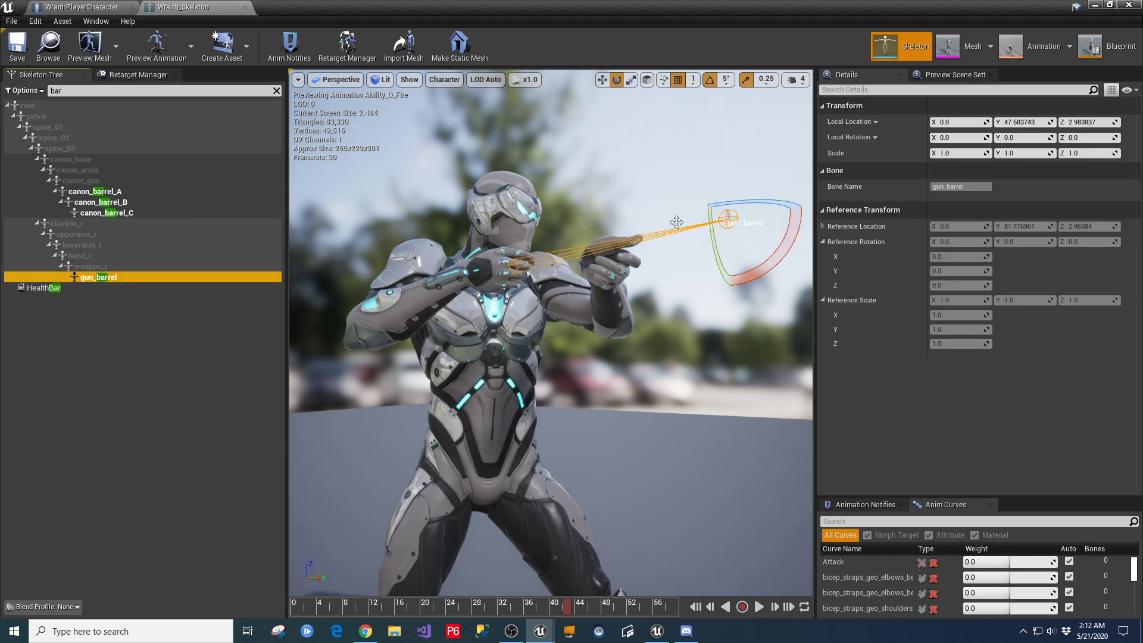
# - Attach P_Wraith_Gun_Attach as a preview asset to the weapon_r bone and examine the right hand from the front
pyautogui.click(89, 267)
pyautogui.rightClick(92, 268)
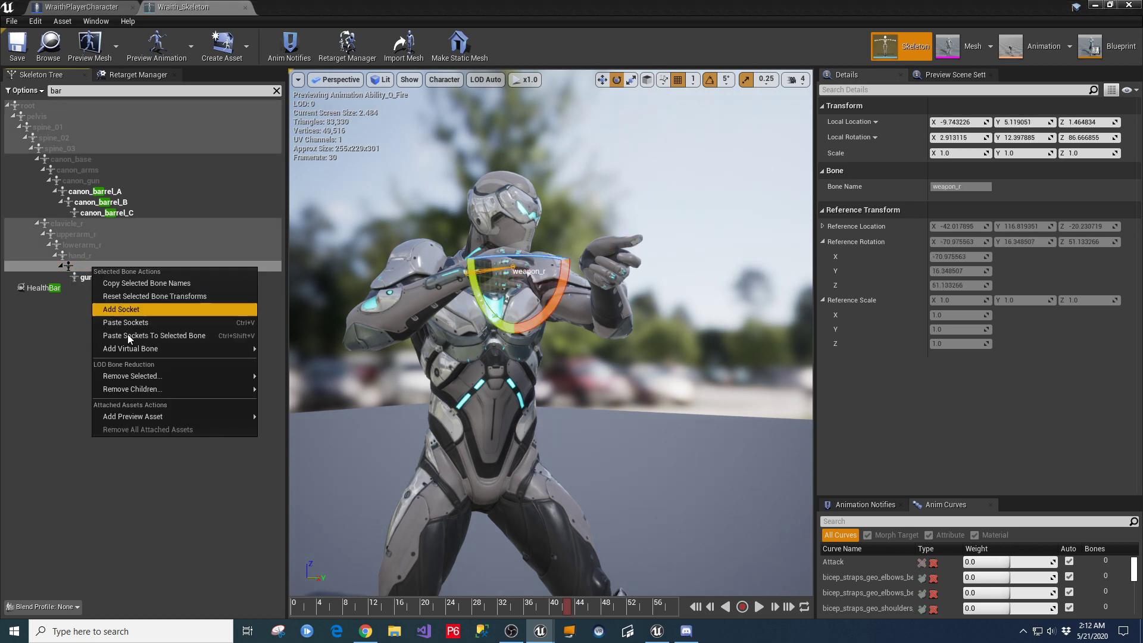
pyautogui.moveTo(132, 415)
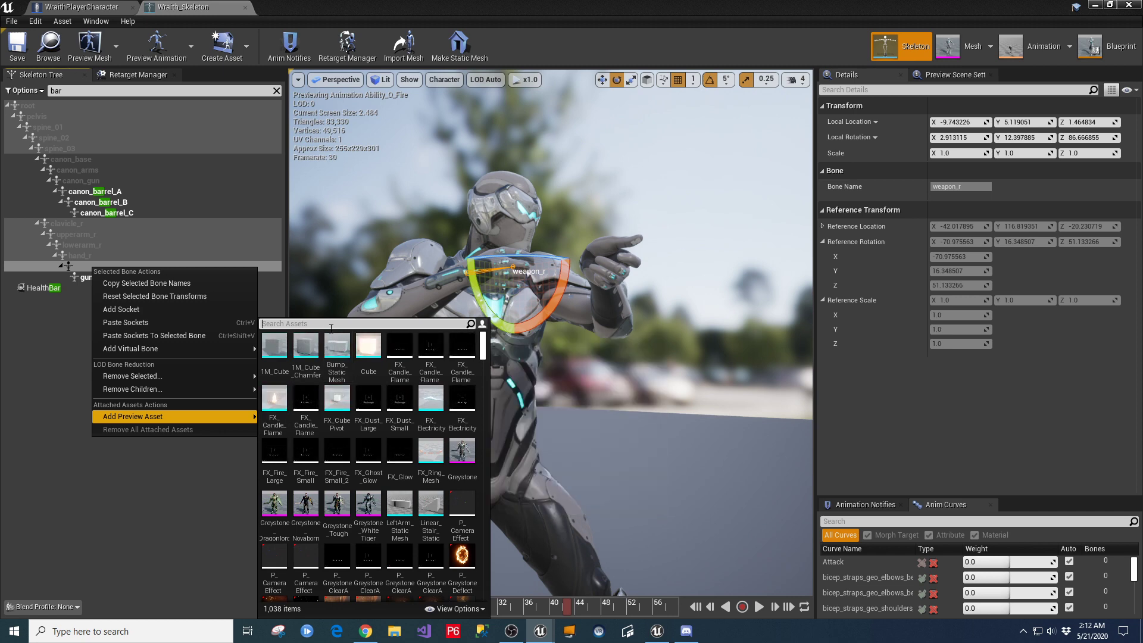
pyautogui.write('gun')
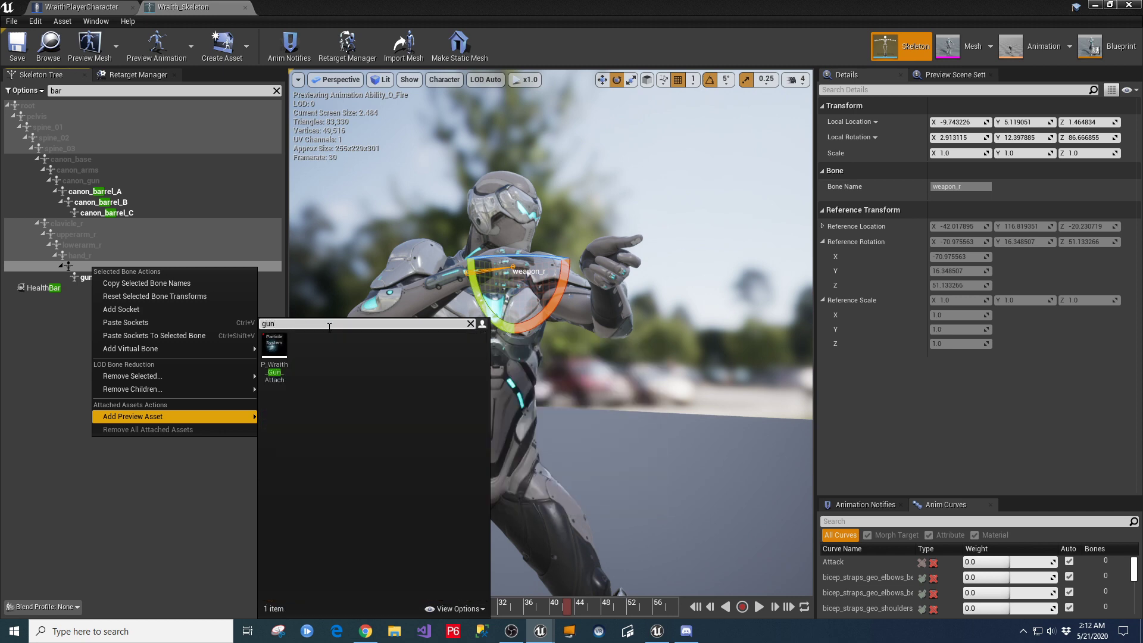
pyautogui.click(274, 353)
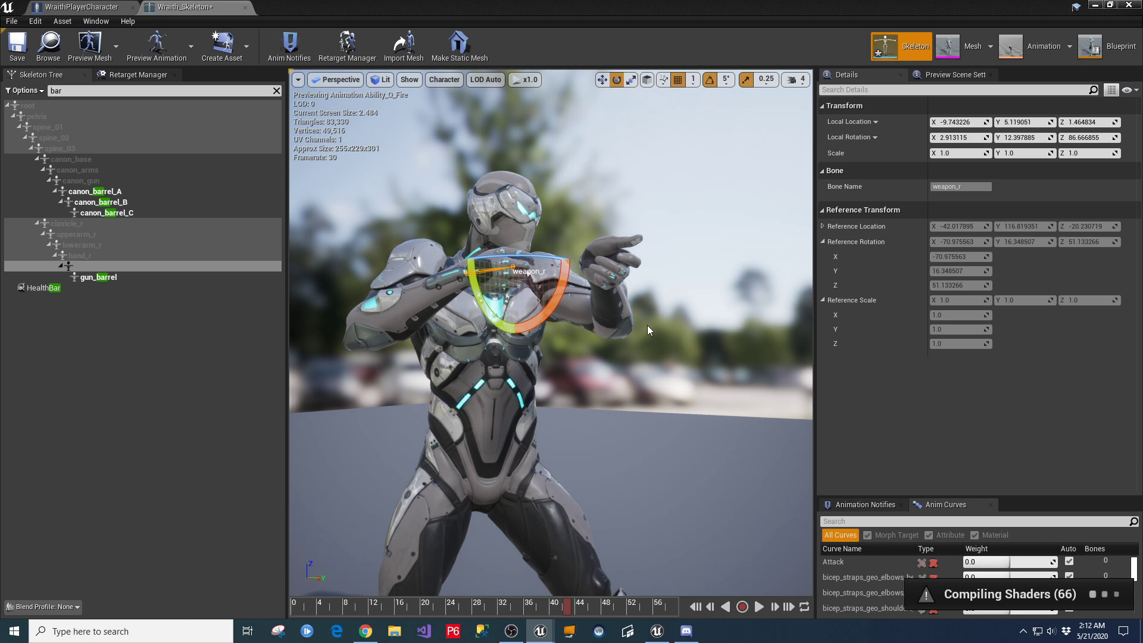
pyautogui.keyDown('alt'); pyautogui.moveTo(632, 320); pyautogui.dragTo(455, 357); pyautogui.keyUp('alt')
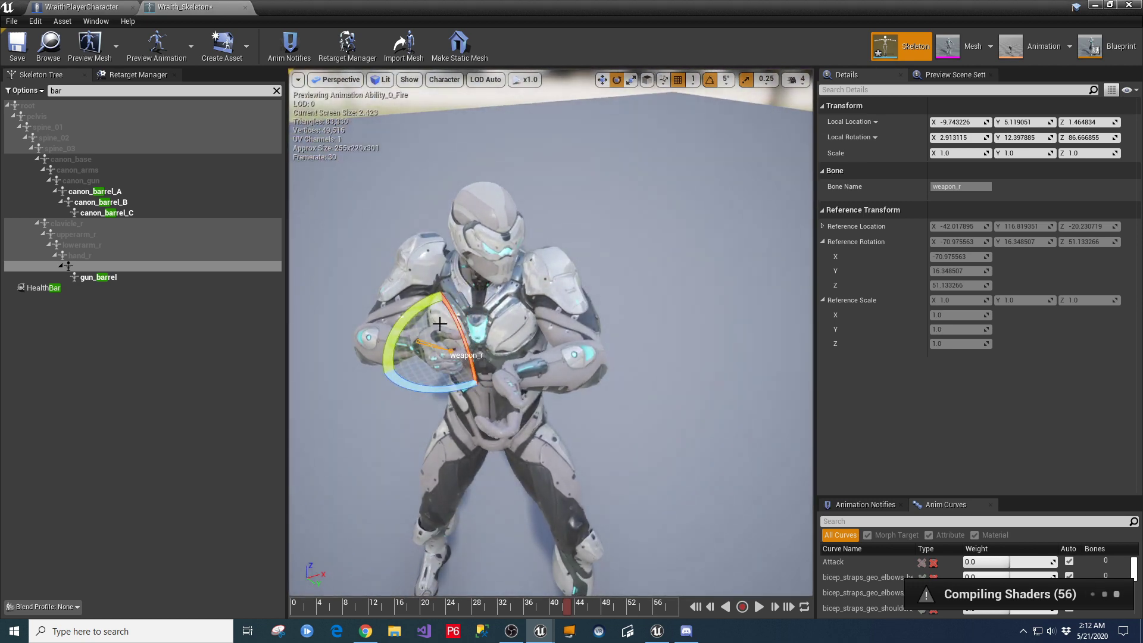
pyautogui.press('d')
pyautogui.moveTo(599, 411); pyautogui.dragTo(535, 411, button='right')
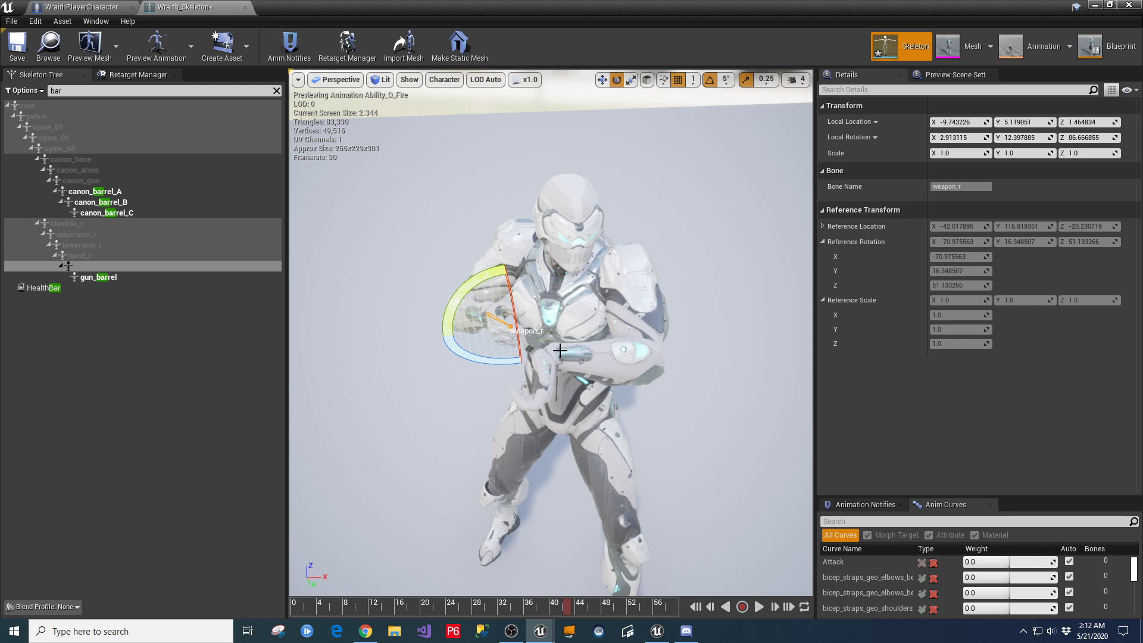
pyautogui.moveTo(485, 384); pyautogui.dragTo(498, 371, button='right')
pyautogui.press('w')
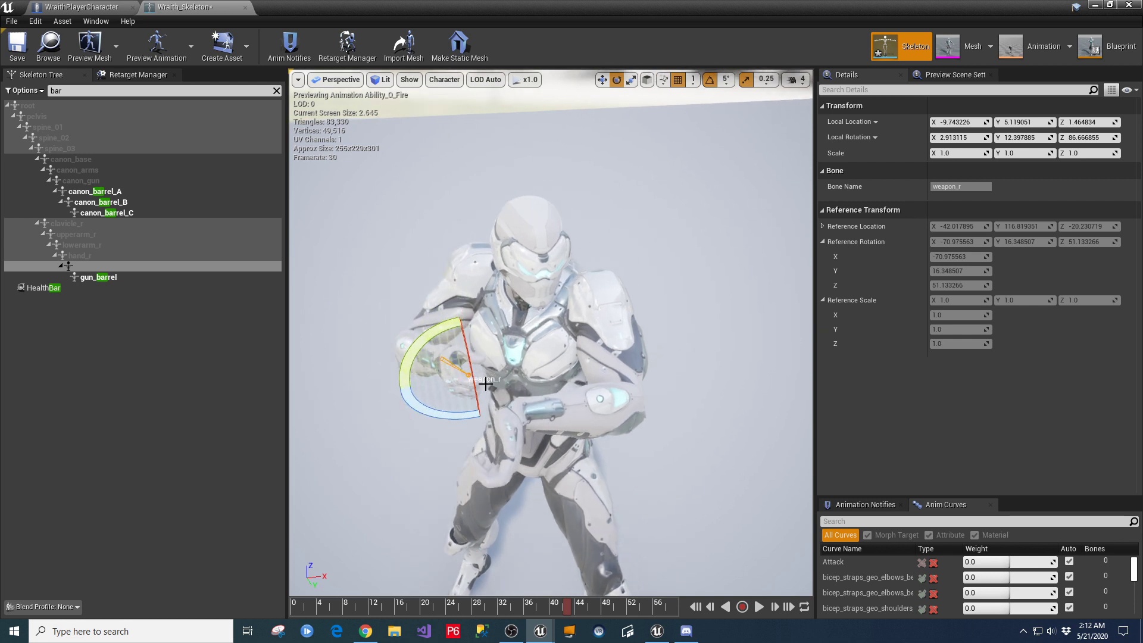
# - Close the Wraith_Skeleton editor and play the level to check the Wraith character without its gun, ending the play session
pyautogui.click(245, 8)
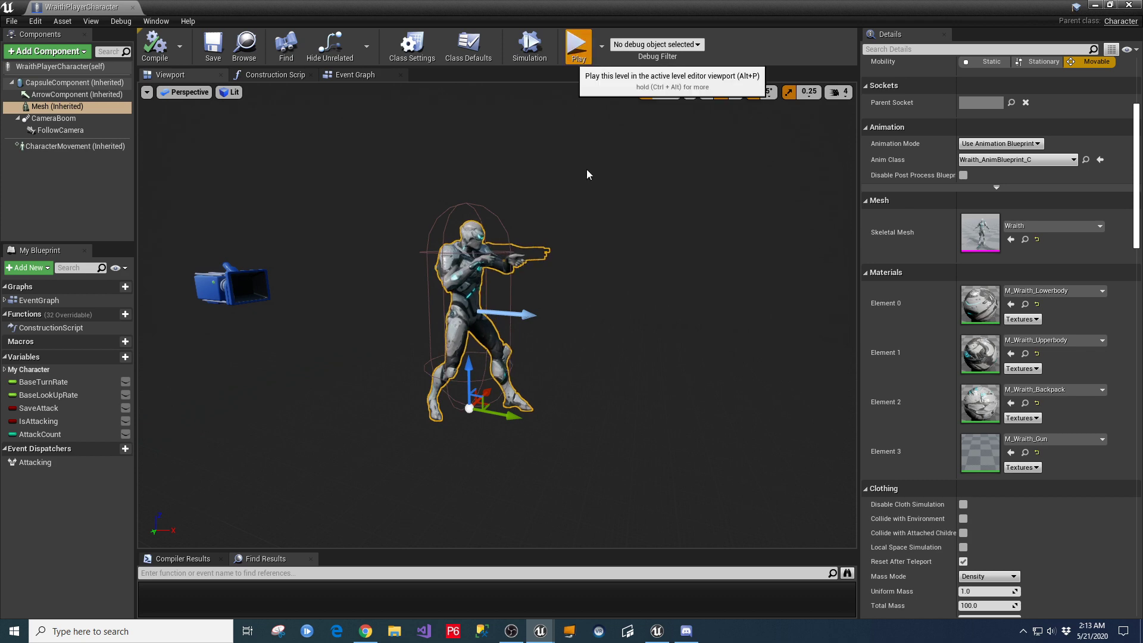
pyautogui.click(1093, 5)
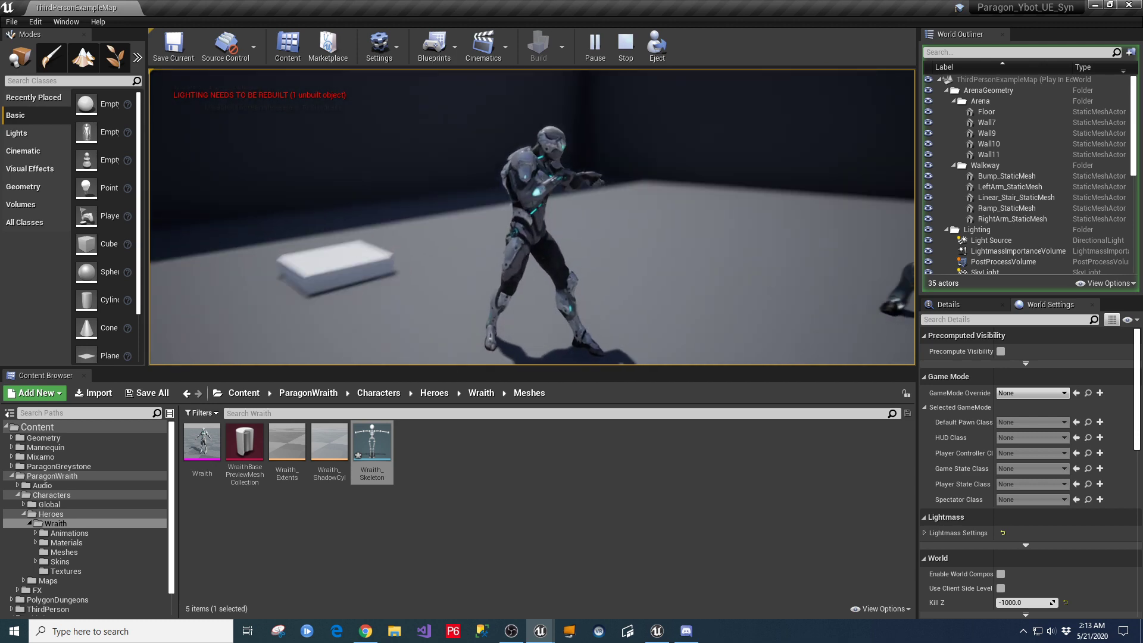
pyautogui.press('Escape')
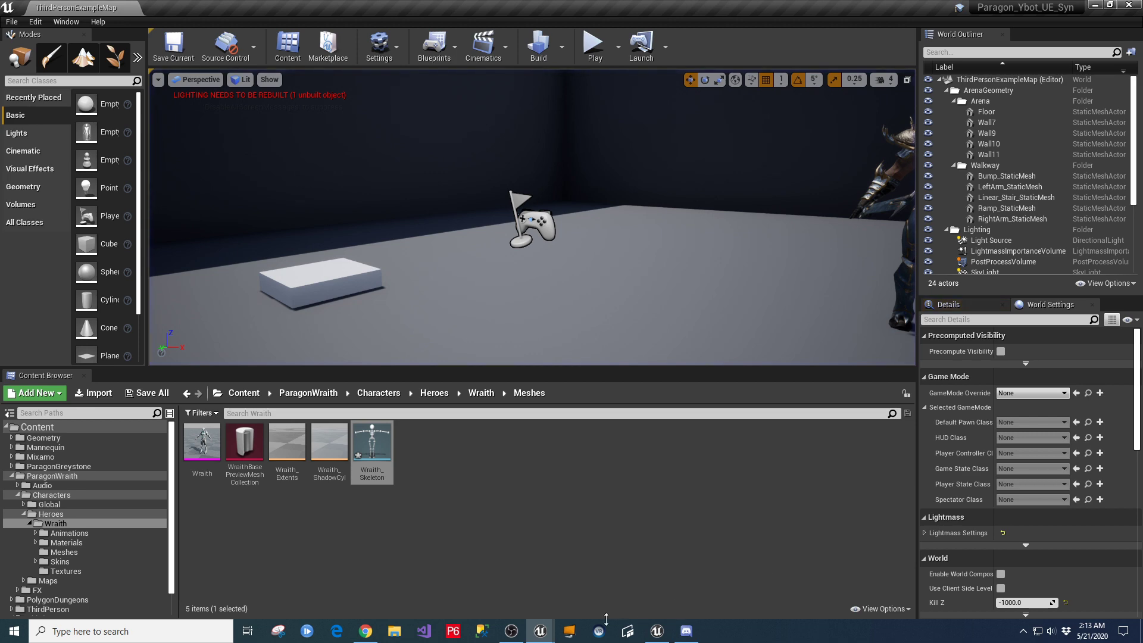
# - Switch to the VaultAndClimb project and play its level in an enlarged viewport
pyautogui.click(645, 575)
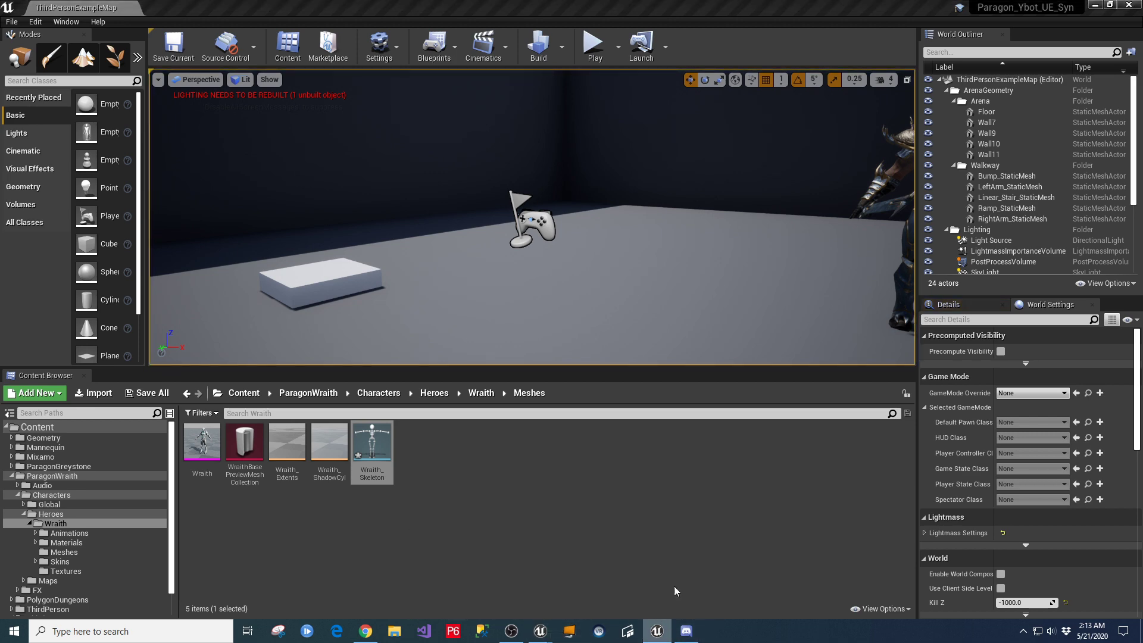
pyautogui.click(637, 51)
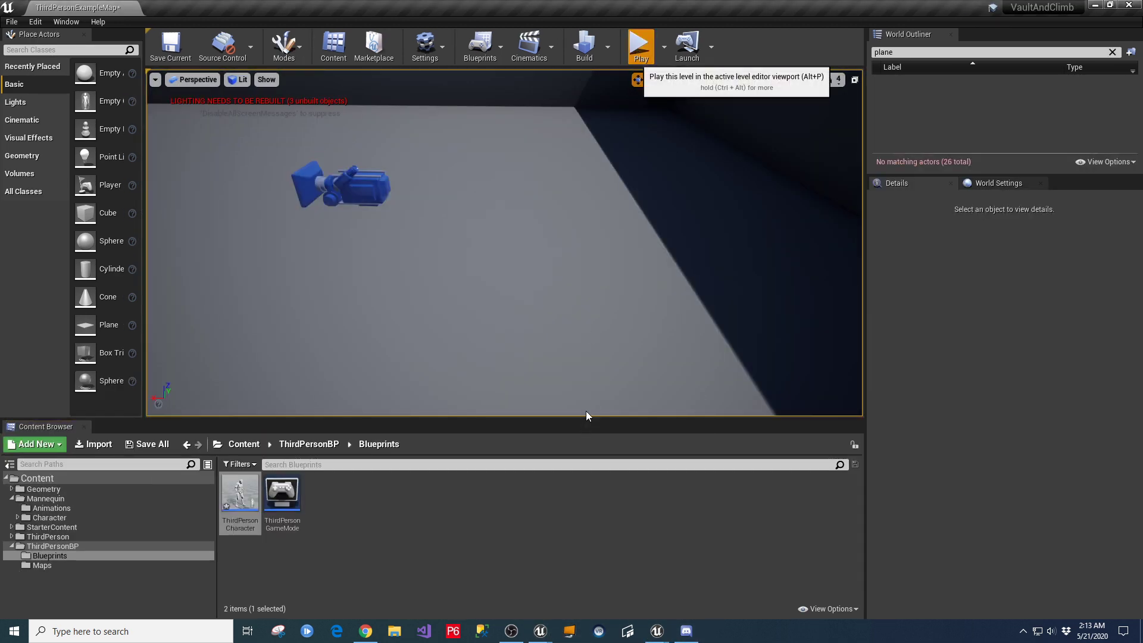
pyautogui.moveTo(601, 420); pyautogui.dragTo(602, 598)
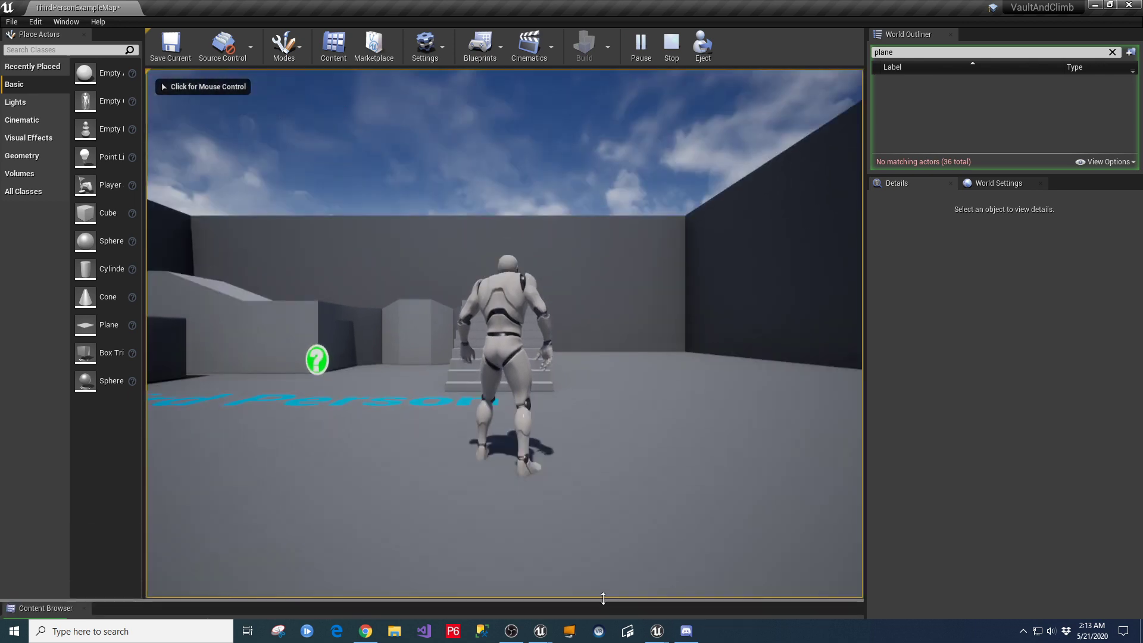
pyautogui.moveTo(866, 426); pyautogui.dragTo(1101, 426)
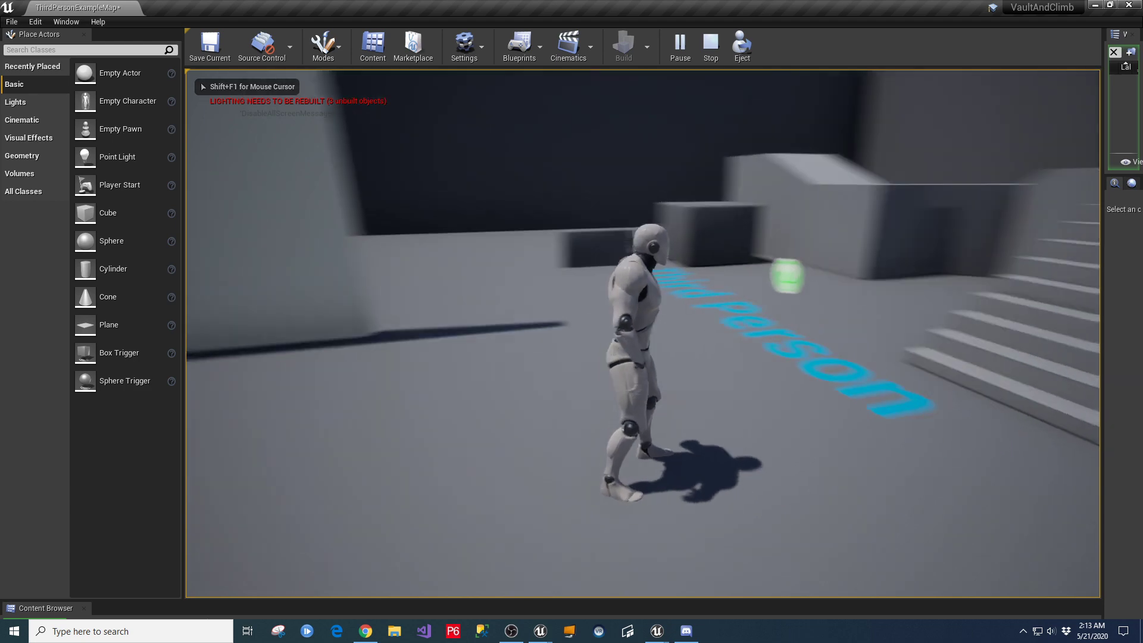
# - Vault the character over the low block and climb onto the taller cube beside it to test both moves
pyautogui.press('w')
pyautogui.press('space')
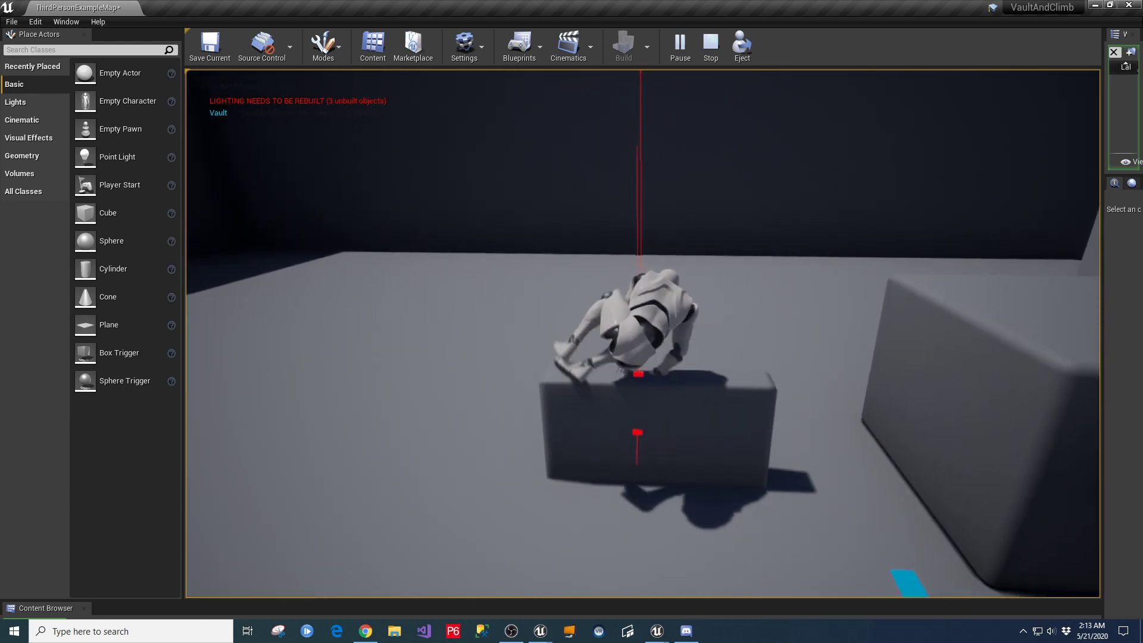
pyautogui.press('w')
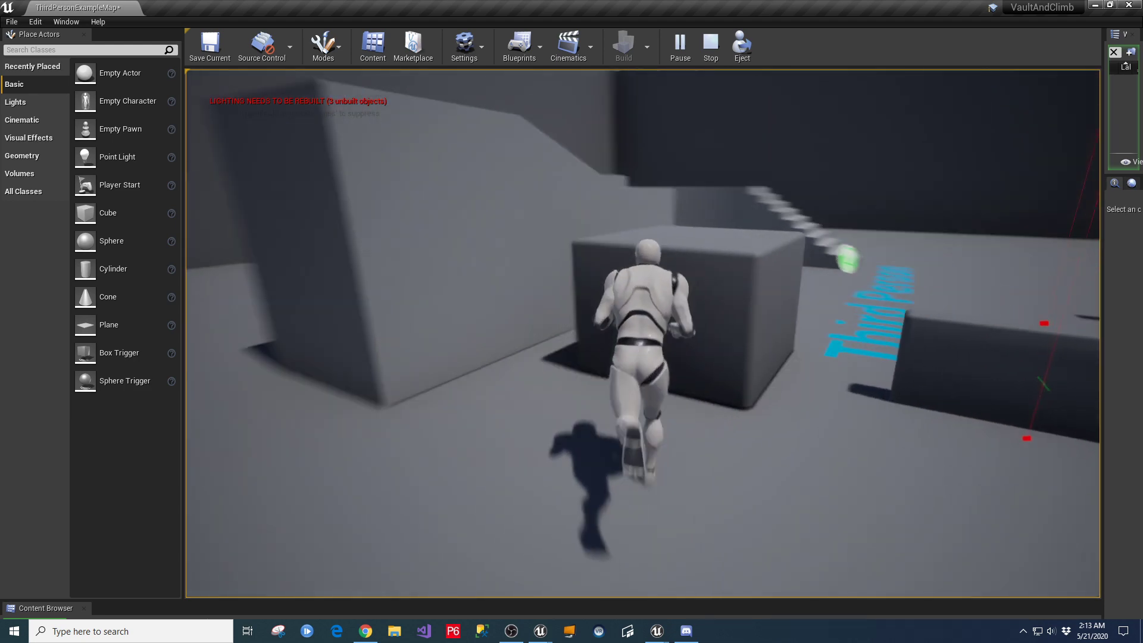
pyautogui.press('w')
pyautogui.press('space')
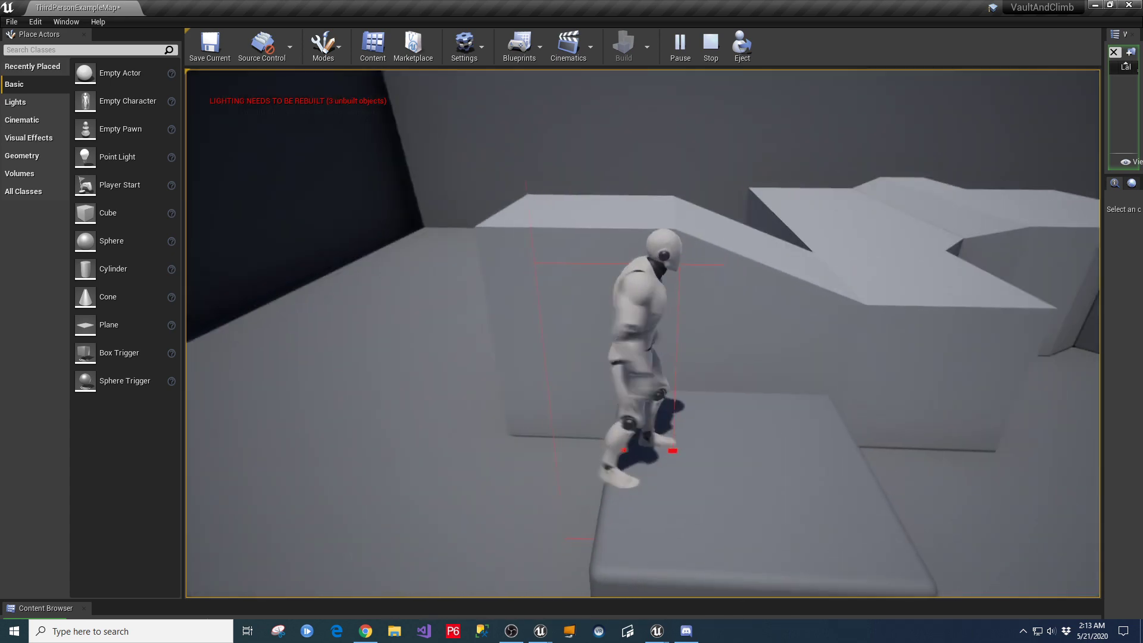
# - Run to the large raised platform, climb onto it and jump back down beside the staircase
pyautogui.press('w')
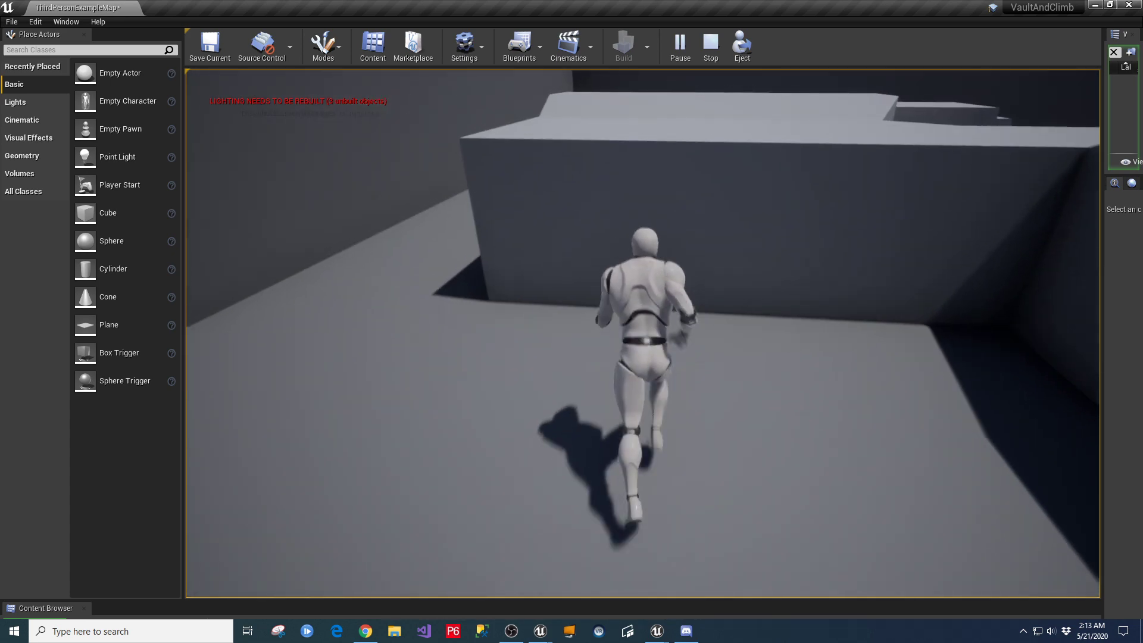
pyautogui.press('w')
pyautogui.press('space')
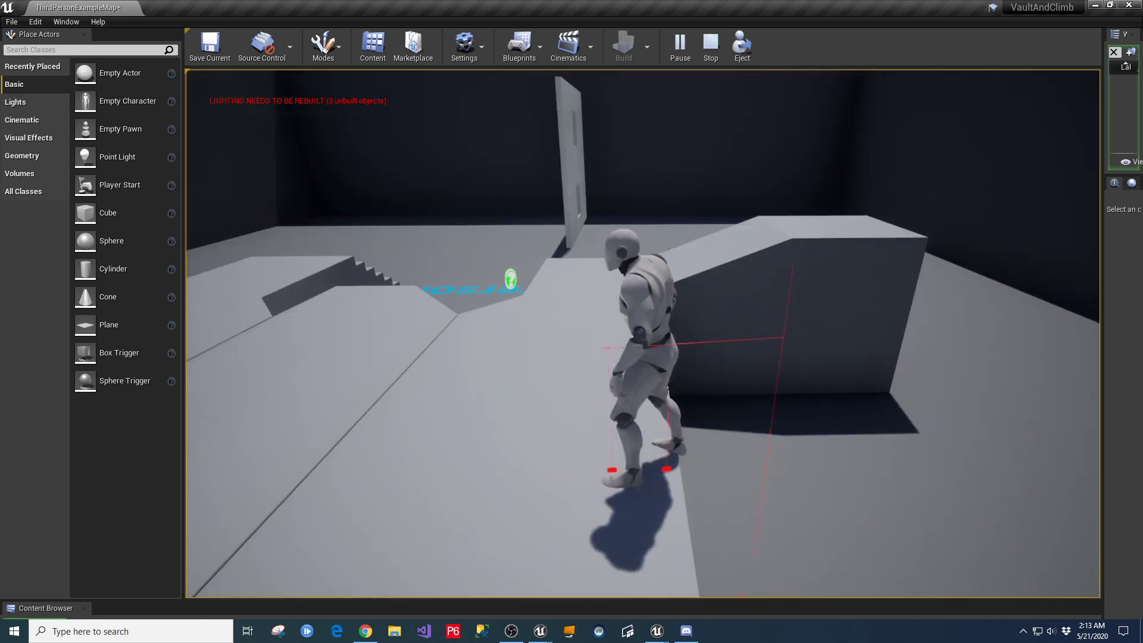
pyautogui.press('w')
pyautogui.press('space')
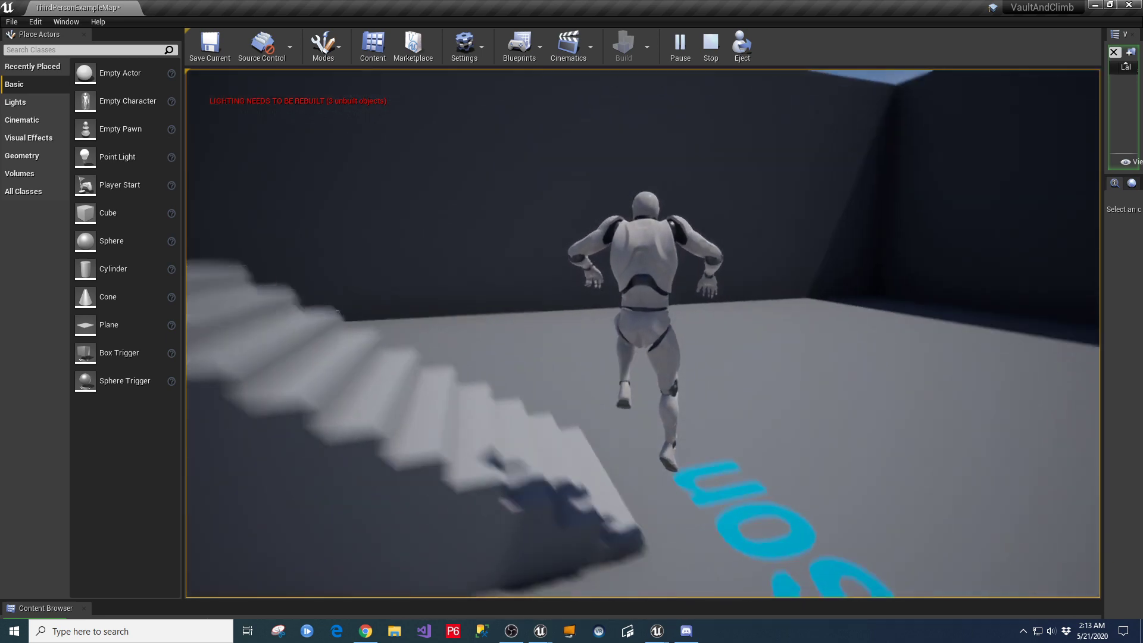
# - Run the character to the freestanding wall and vault through its lower window opening
pyautogui.press('w')
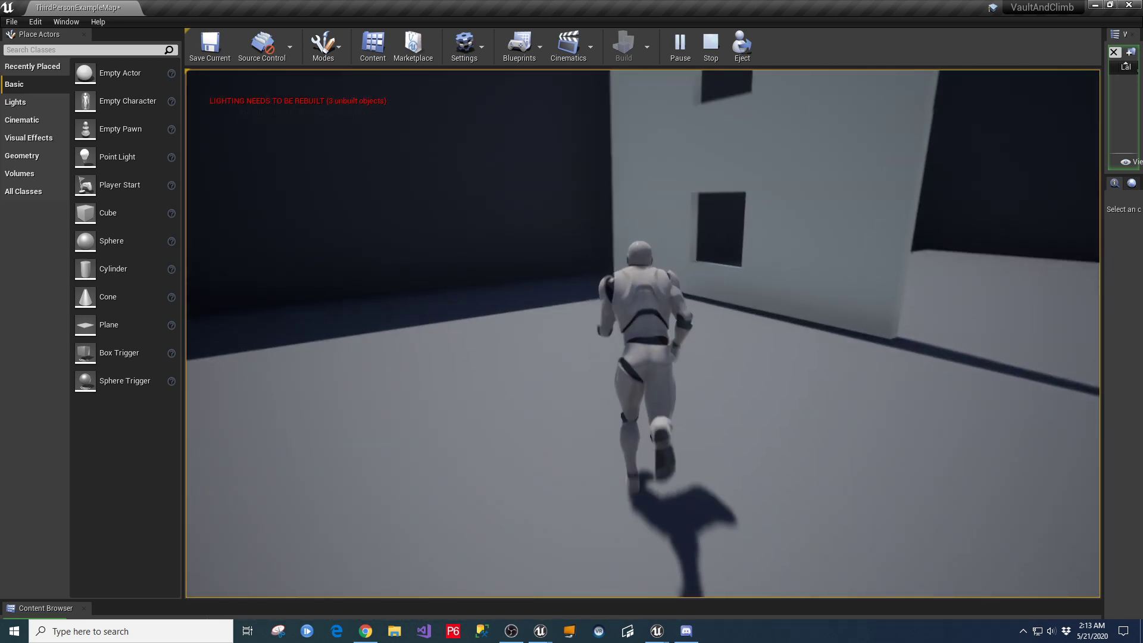
pyautogui.press('w')
pyautogui.press('space')
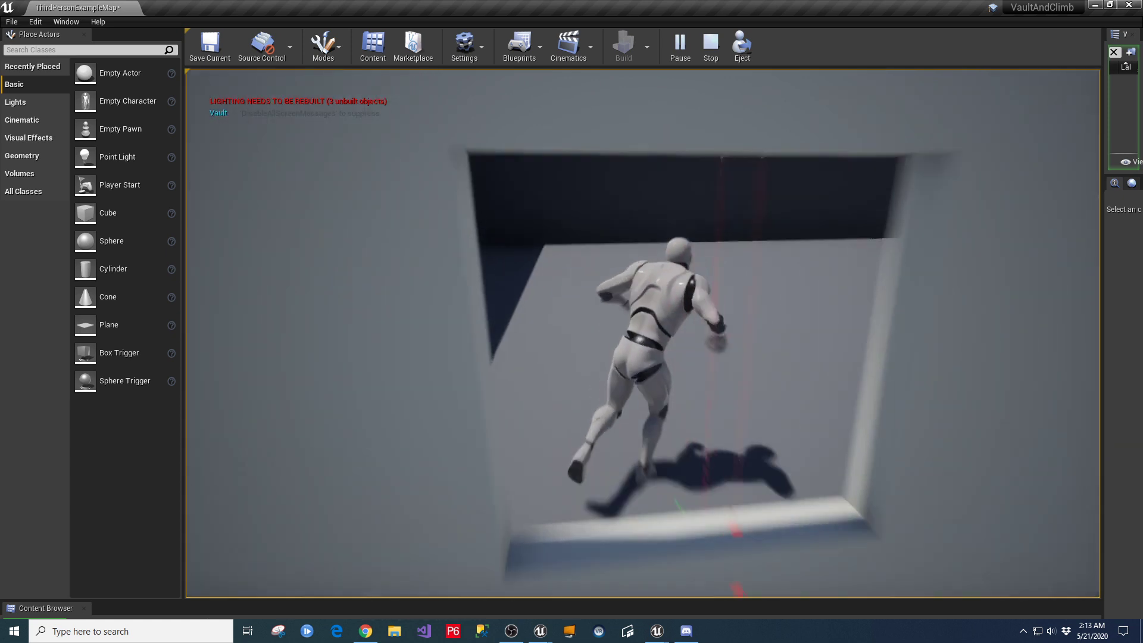
pyautogui.press('w')
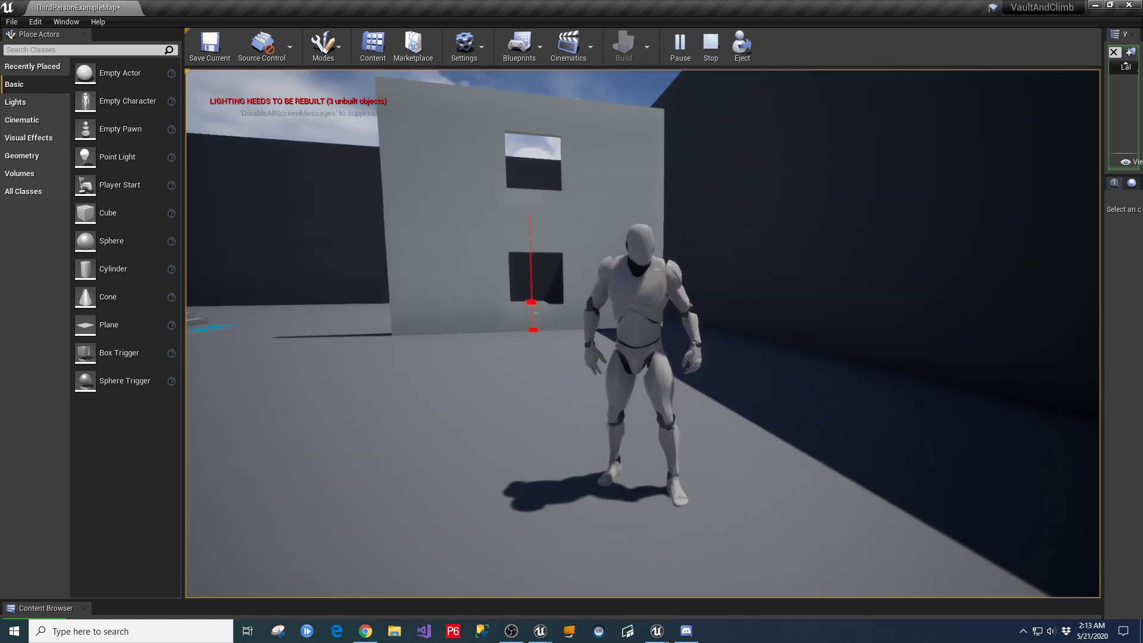
# - Climb the wall to its upper window opening to test the high climb and end the play session
pyautogui.press('w')
pyautogui.press('space')
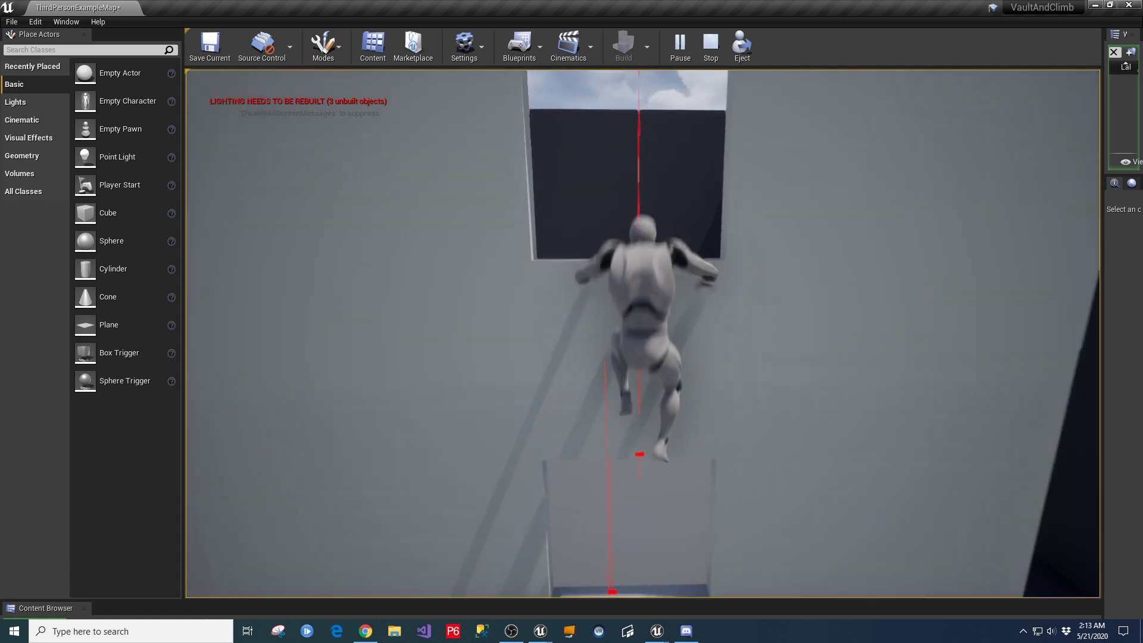
pyautogui.press('w')
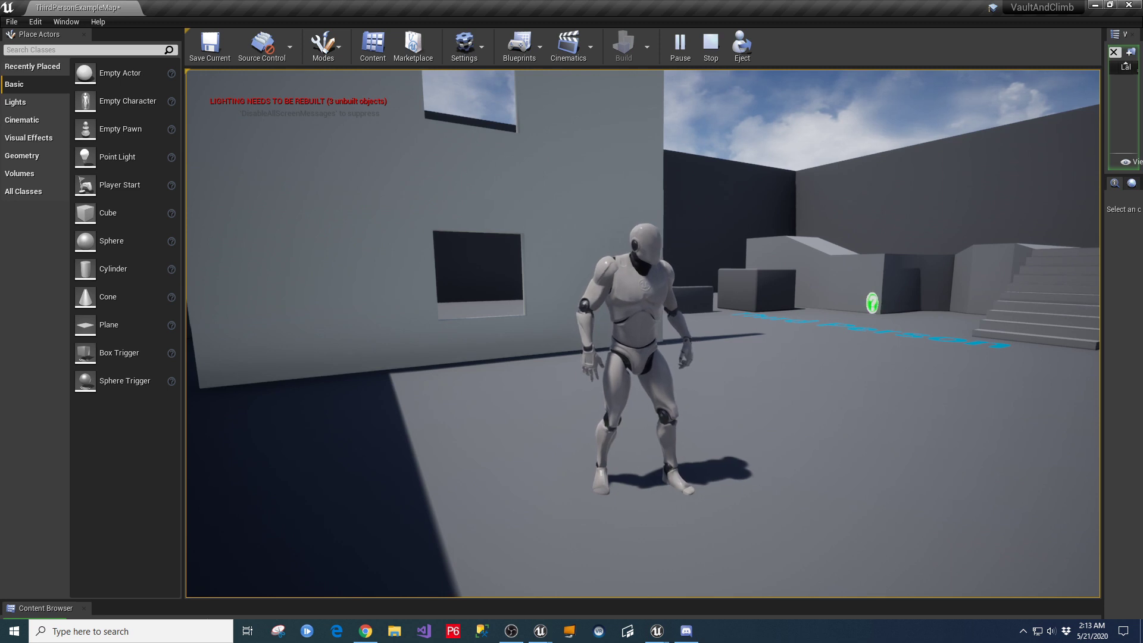
pyautogui.press('Escape')
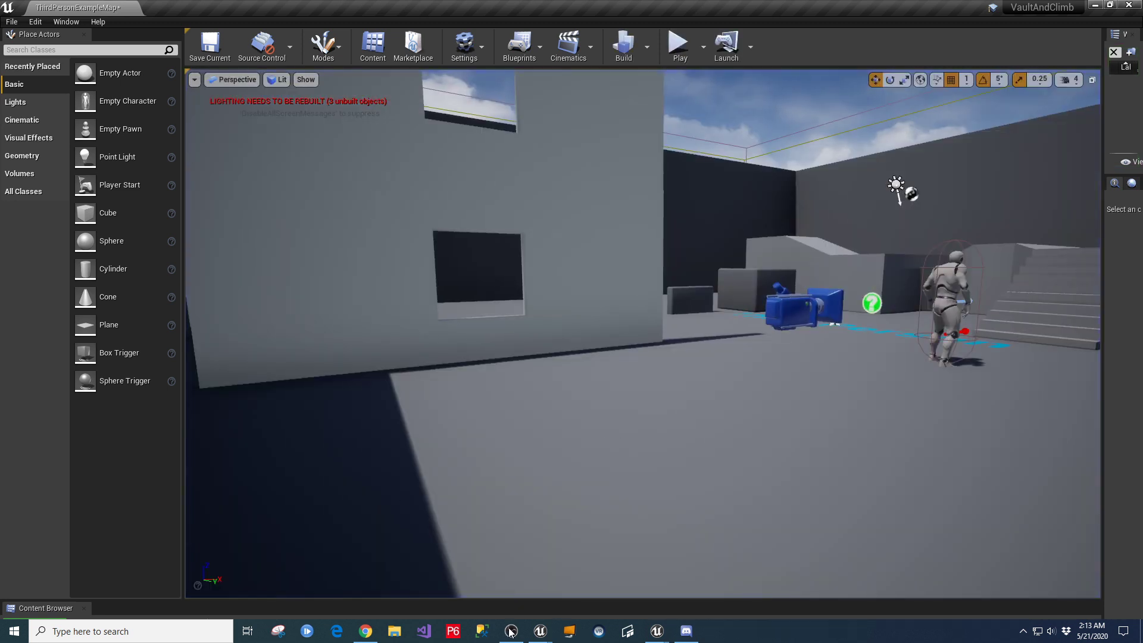
pyautogui.moveTo(373, 638)
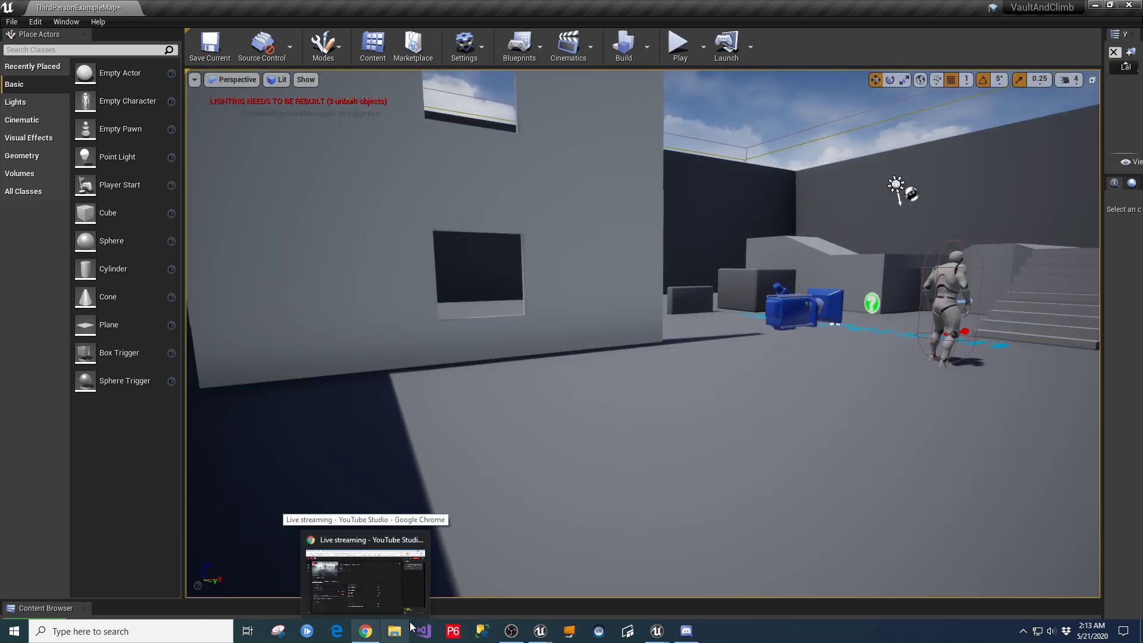